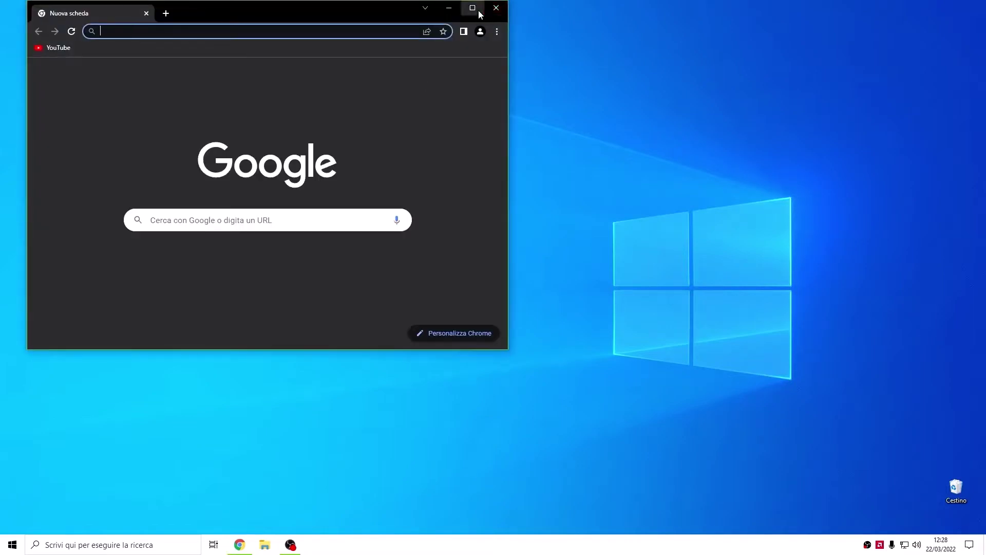
- Maximize the browser window and set the new tab background to the rocky coast photo from the Natura collection
{"action": "left_click", "coordinate": [469, 7]}
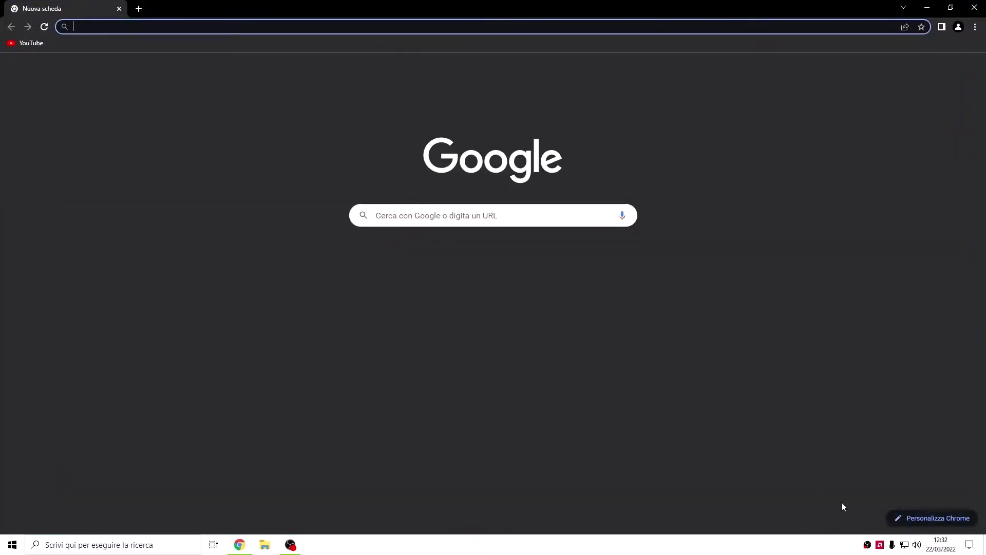
{"action": "left_click", "coordinate": [927, 519]}
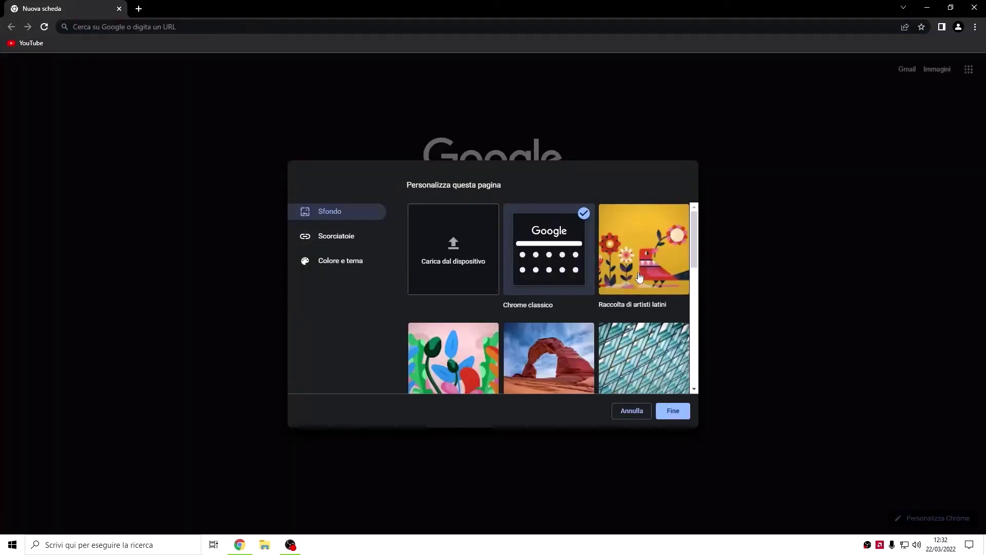
{"action": "left_click_drag", "start_coordinate": [691, 230], "coordinate": [700, 349]}
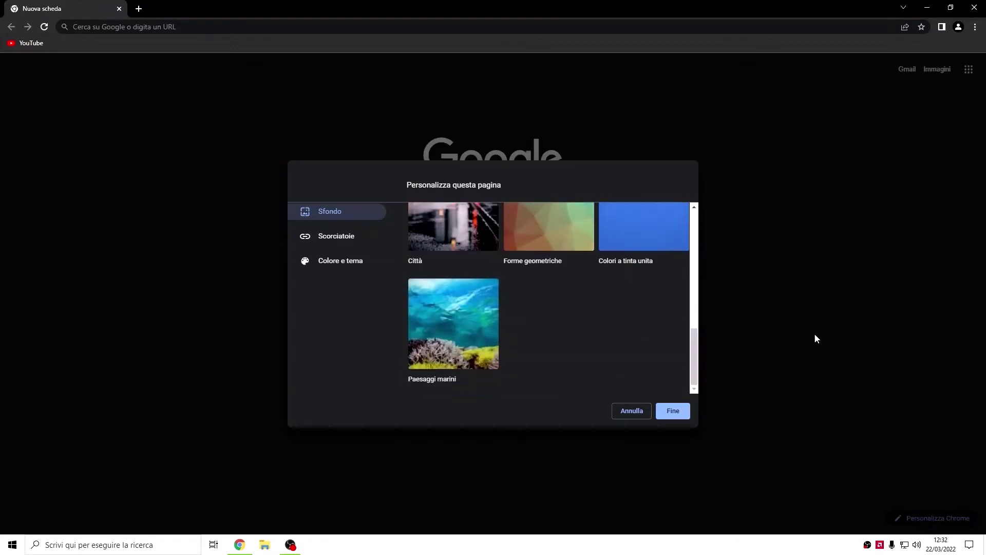
{"action": "scroll", "coordinate": [447, 330], "scroll_direction": "up", "scroll_amount": 10}
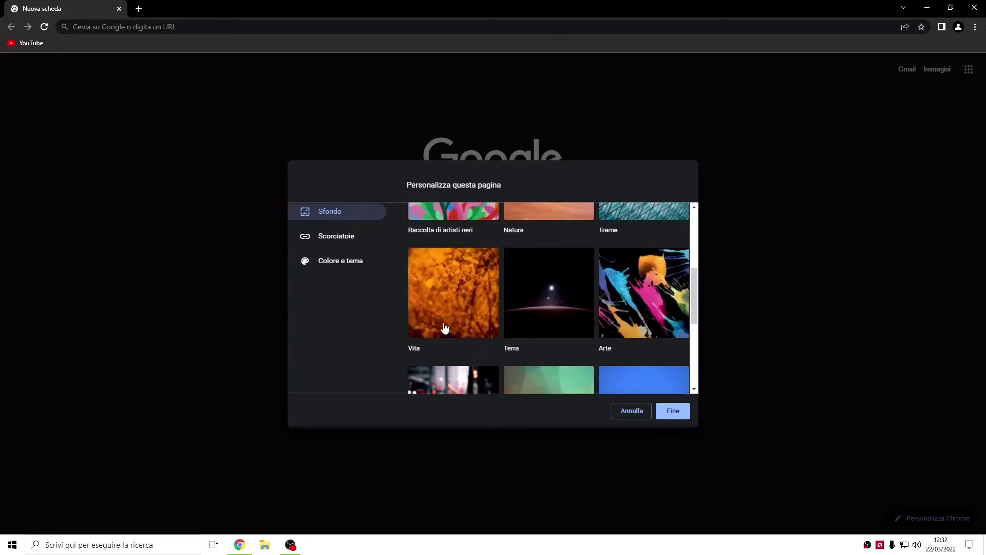
{"action": "scroll", "coordinate": [591, 305], "scroll_direction": "down", "scroll_amount": 2}
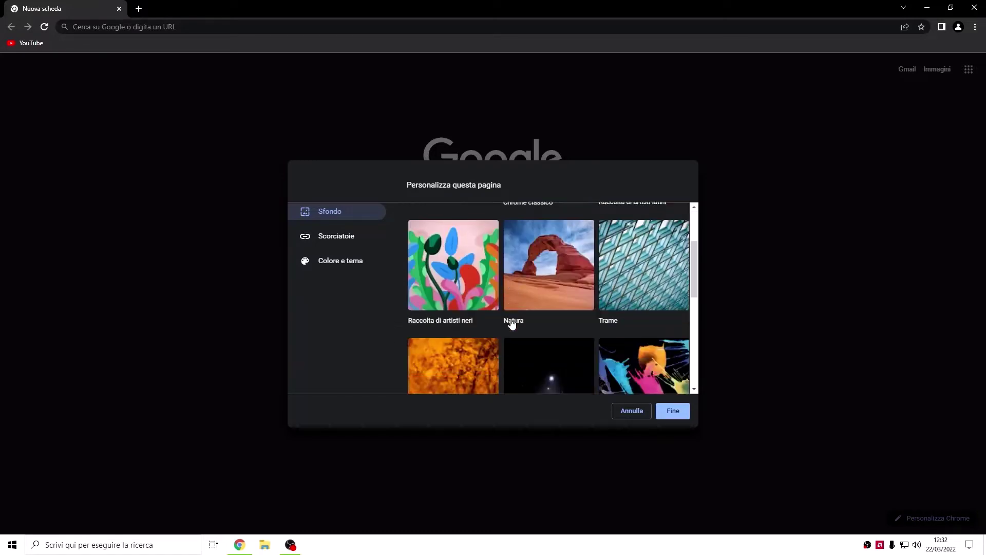
{"action": "left_click", "coordinate": [552, 271]}
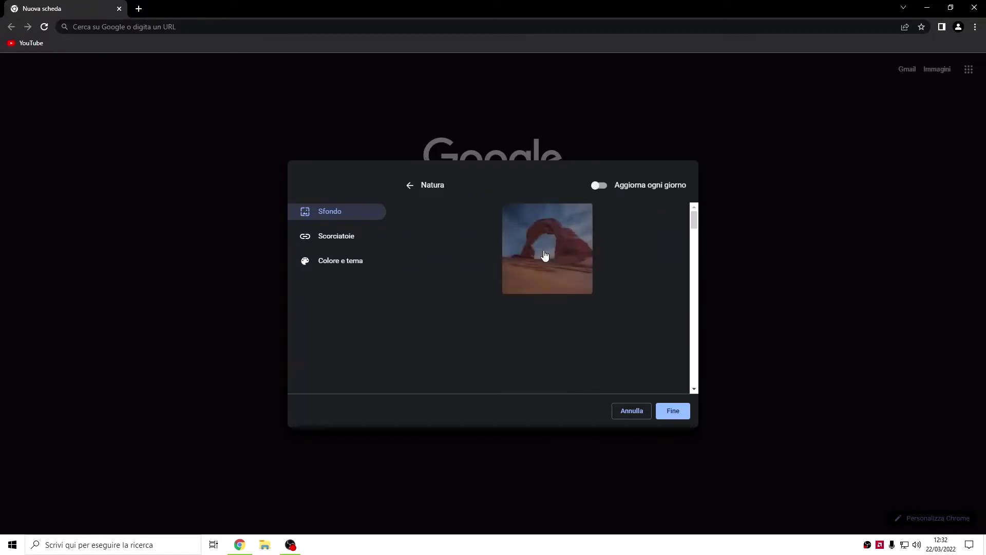
{"action": "scroll", "coordinate": [498, 245], "scroll_direction": "down", "scroll_amount": 1}
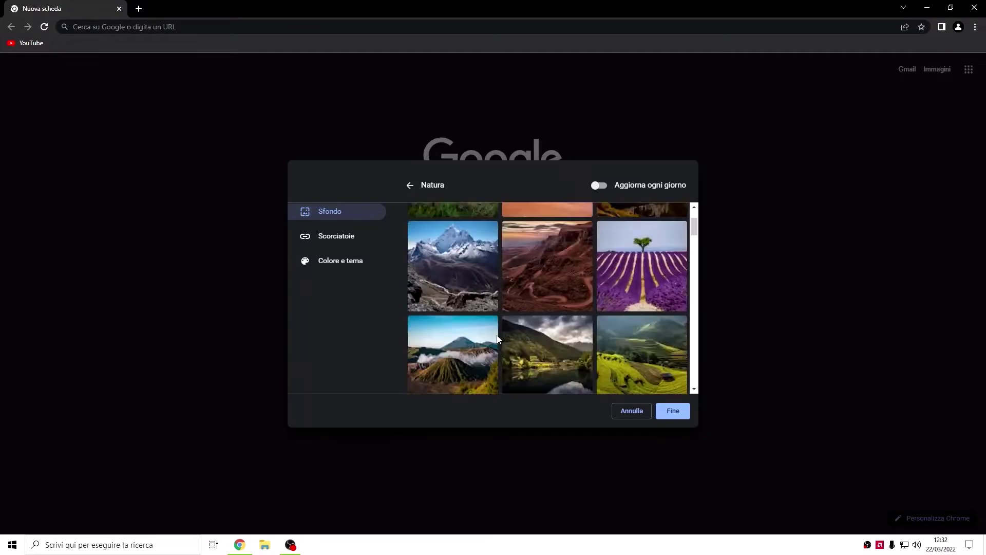
{"action": "scroll", "coordinate": [457, 248], "scroll_direction": "up", "scroll_amount": 1}
{"action": "left_click", "coordinate": [444, 249]}
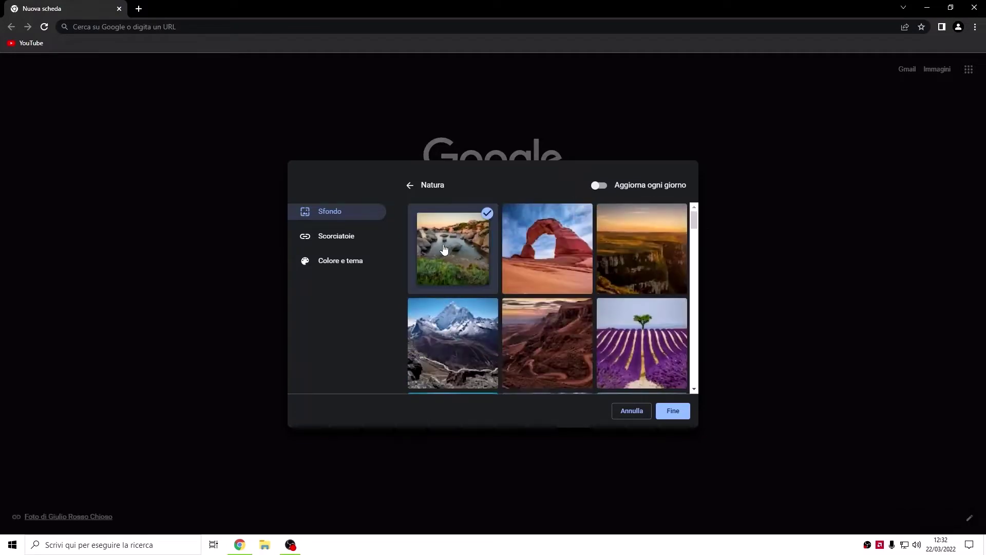
{"action": "left_click", "coordinate": [682, 411]}
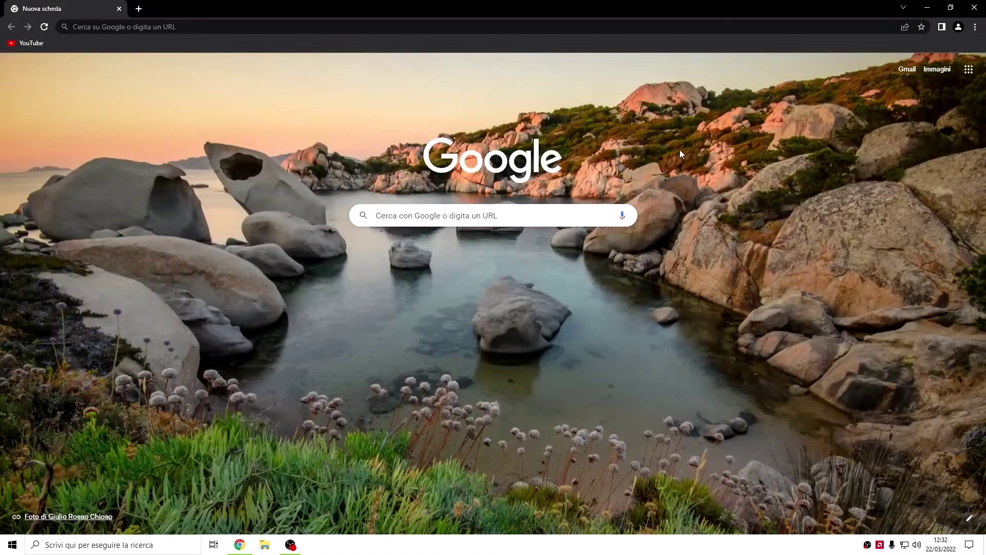
- Turn off Nascondi scorciatoie so the new tab page uses Le mie scorciatoie, and save the customization
{"action": "left_click", "coordinate": [970, 517]}
{"action": "left_click", "coordinate": [339, 242]}
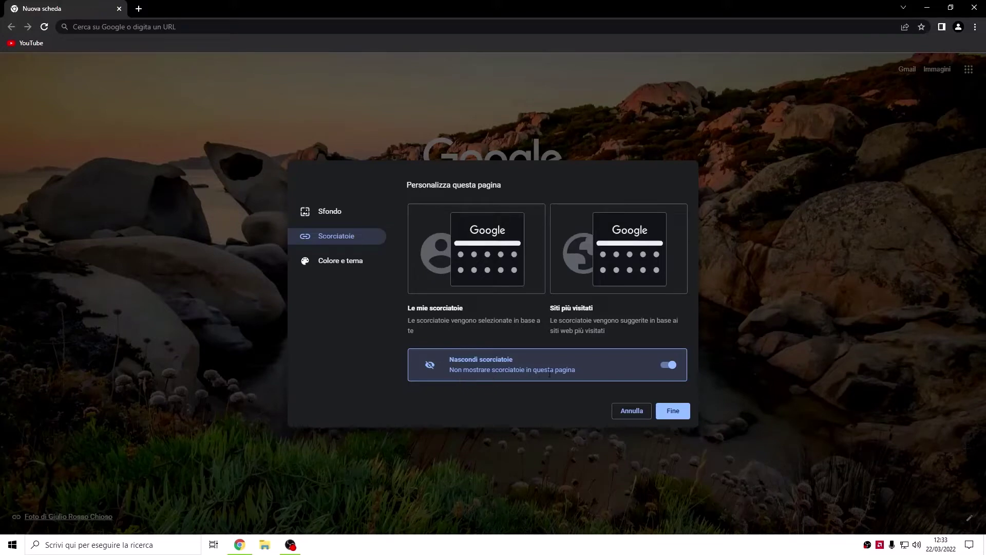
{"action": "left_click", "coordinate": [670, 367]}
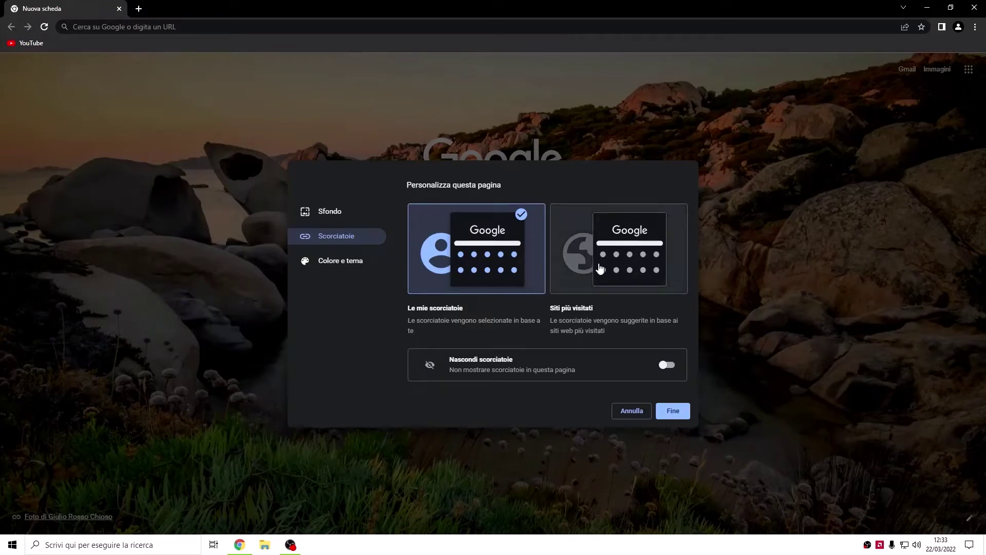
{"action": "left_click", "coordinate": [673, 410]}
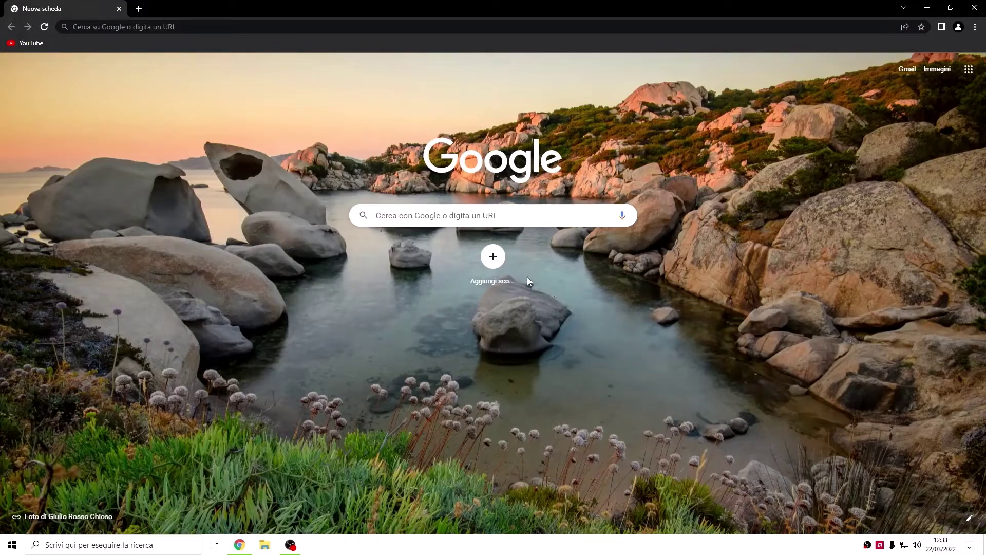
{"action": "left_click", "coordinate": [491, 257]}
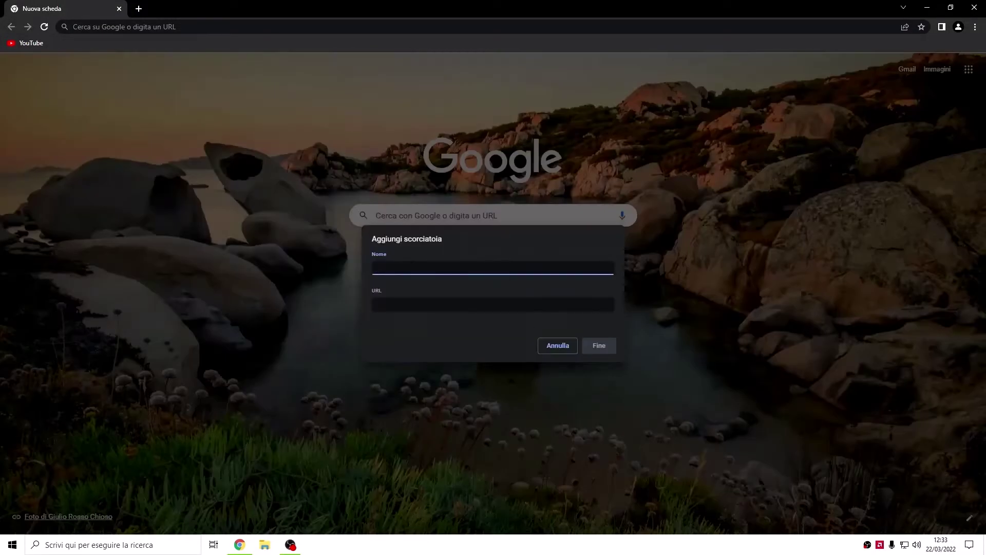
{"action": "key", "text": "Tab"}
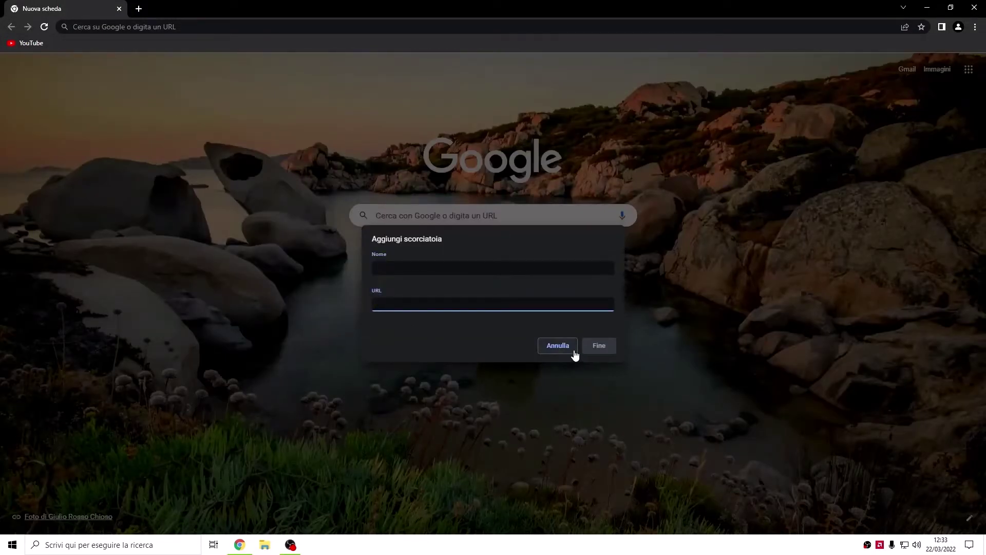
{"action": "left_click", "coordinate": [557, 346]}
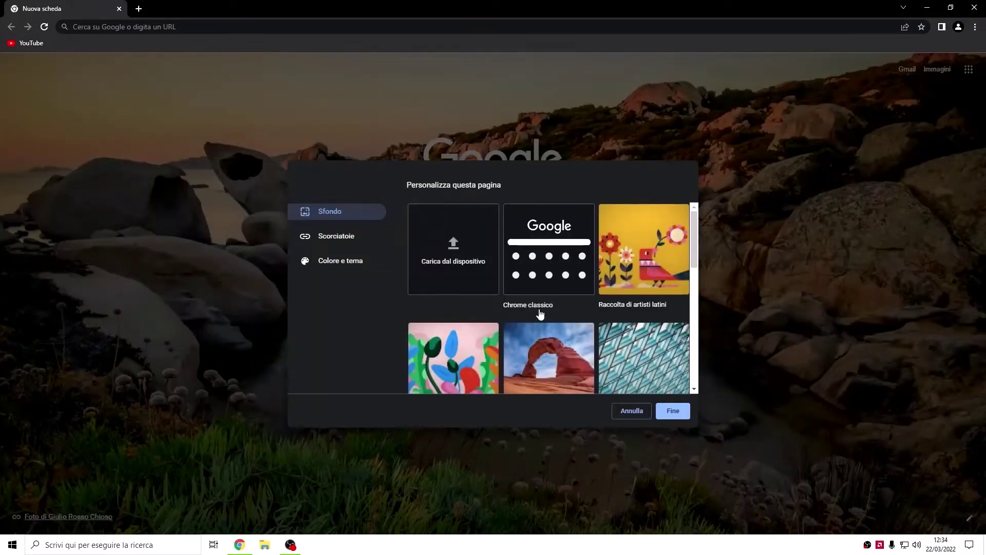
- Try a custom white colour in the Colore e tema settings of the page customization
{"action": "left_click", "coordinate": [315, 265]}
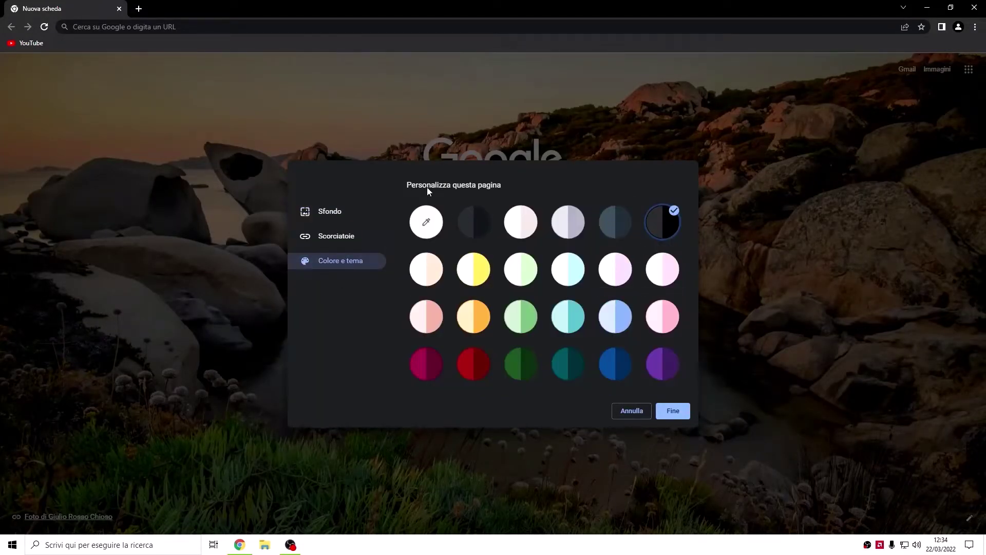
{"action": "left_click", "coordinate": [424, 225]}
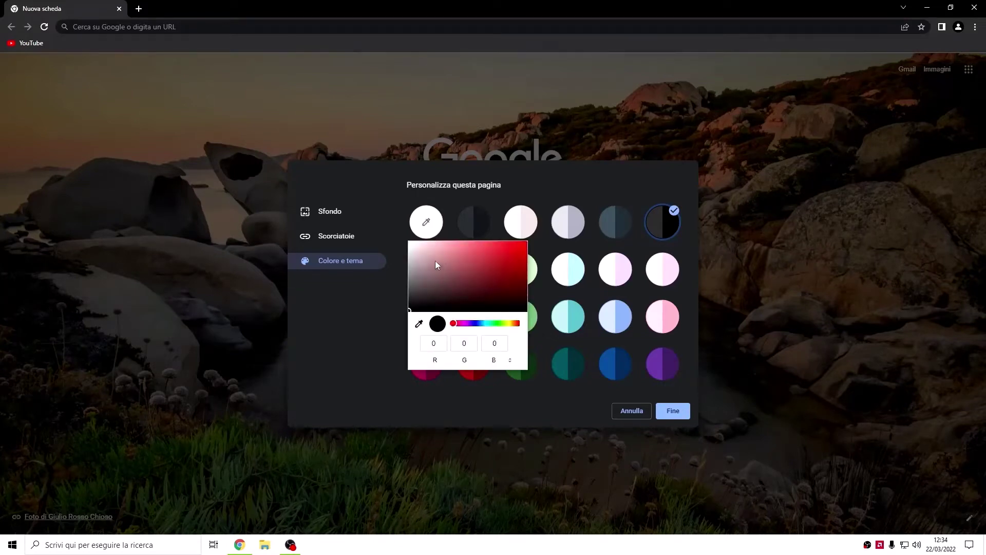
{"action": "left_click", "coordinate": [424, 227]}
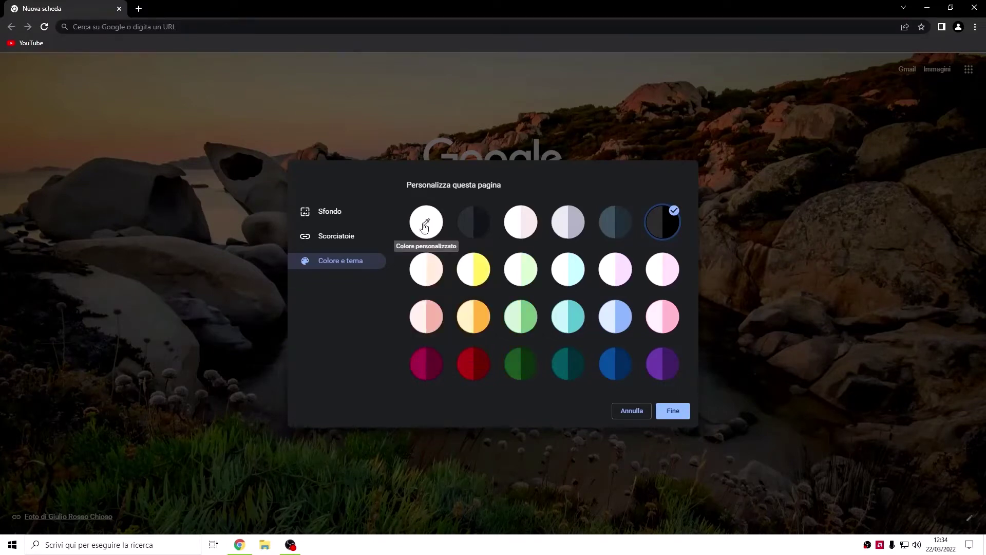
{"action": "left_click", "coordinate": [425, 227]}
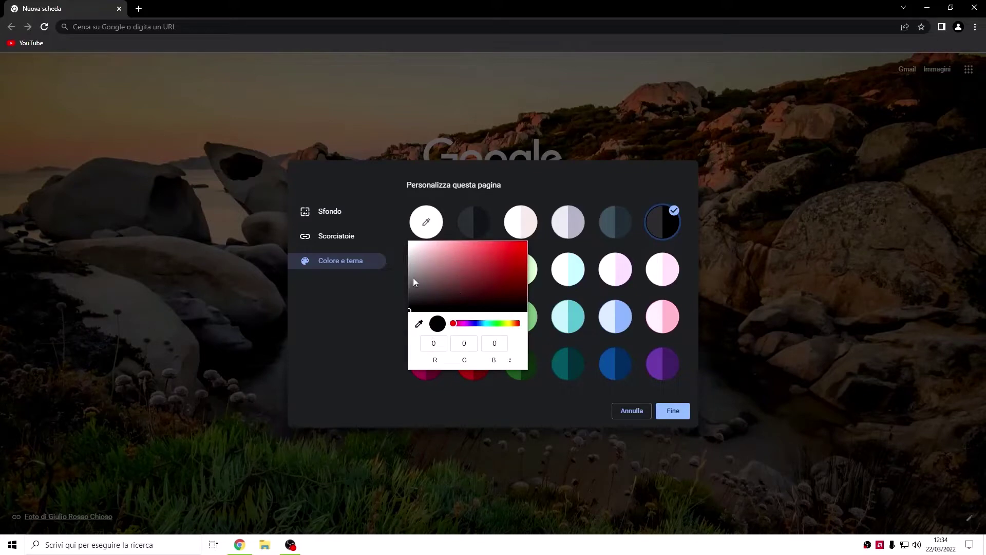
{"action": "mouse_move", "coordinate": [414, 282]}
{"action": "left_mouse_down"}
{"action": "mouse_move", "coordinate": [436, 293]}
{"action": "mouse_move", "coordinate": [458, 256]}
{"action": "mouse_move", "coordinate": [426, 251]}
{"action": "mouse_move", "coordinate": [448, 295]}
{"action": "mouse_move", "coordinate": [404, 238]}
{"action": "left_mouse_up"}
{"action": "left_click", "coordinate": [464, 440]}
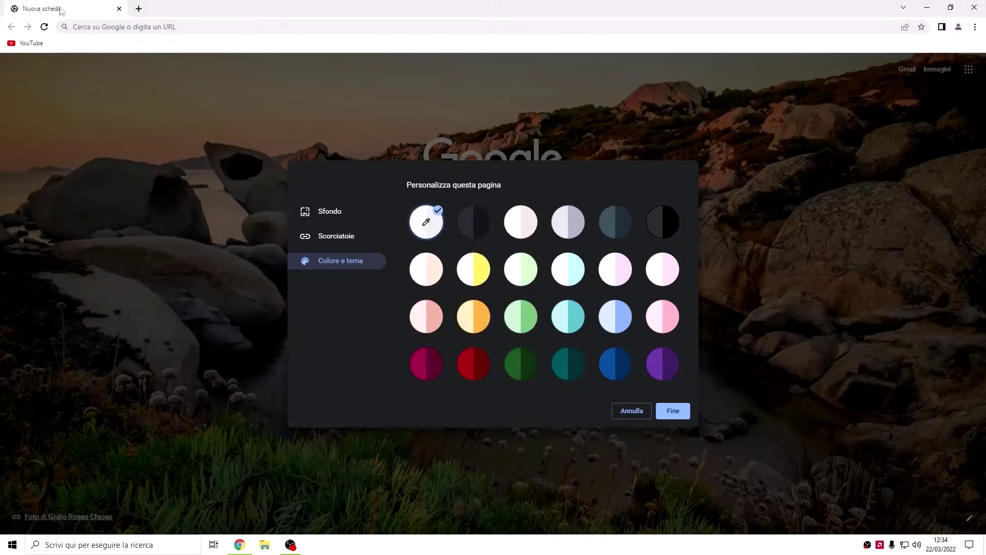
- Try the Nero and dark grey presets, and apply the dark blue theme colour to the browser
{"action": "left_click", "coordinate": [663, 221]}
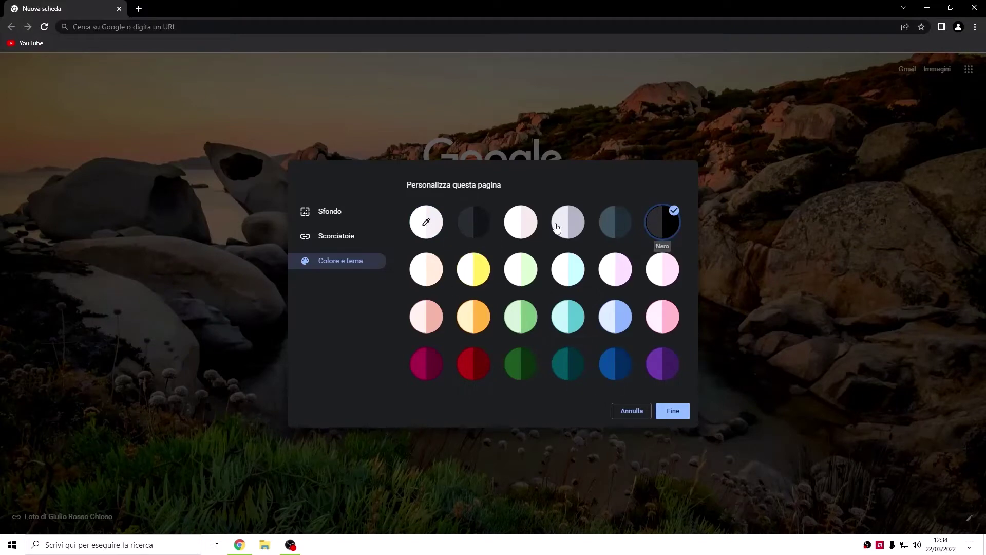
{"action": "left_click", "coordinate": [475, 224]}
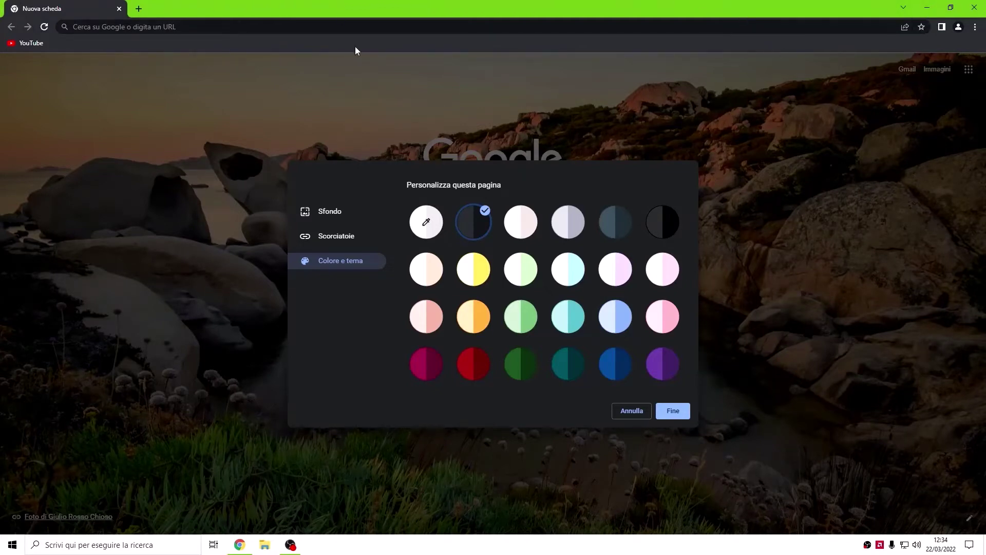
{"action": "left_click", "coordinate": [615, 364]}
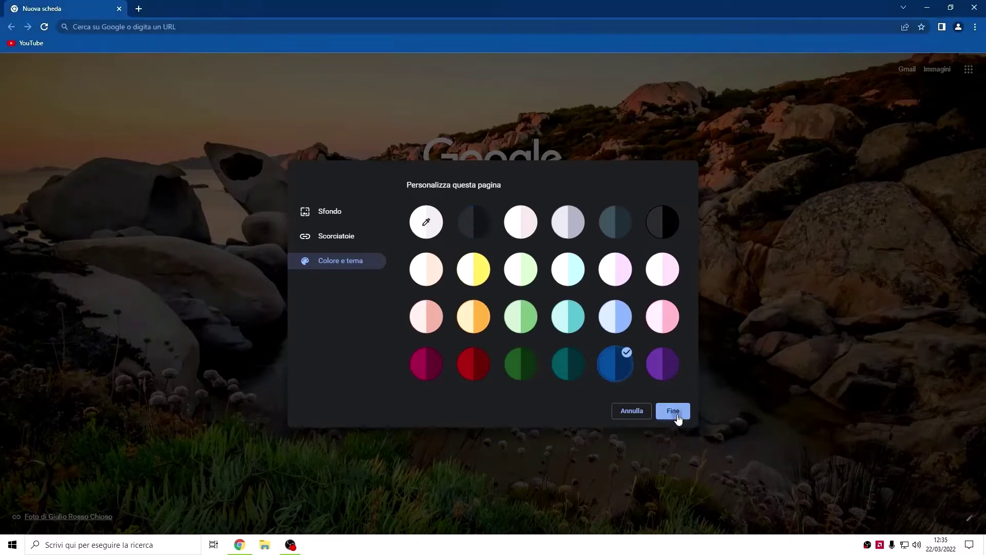
{"action": "left_click", "coordinate": [674, 411]}
- Open the Chrome browsing history and start Cancella dati di navigazione from it
{"action": "left_click", "coordinate": [975, 28]}
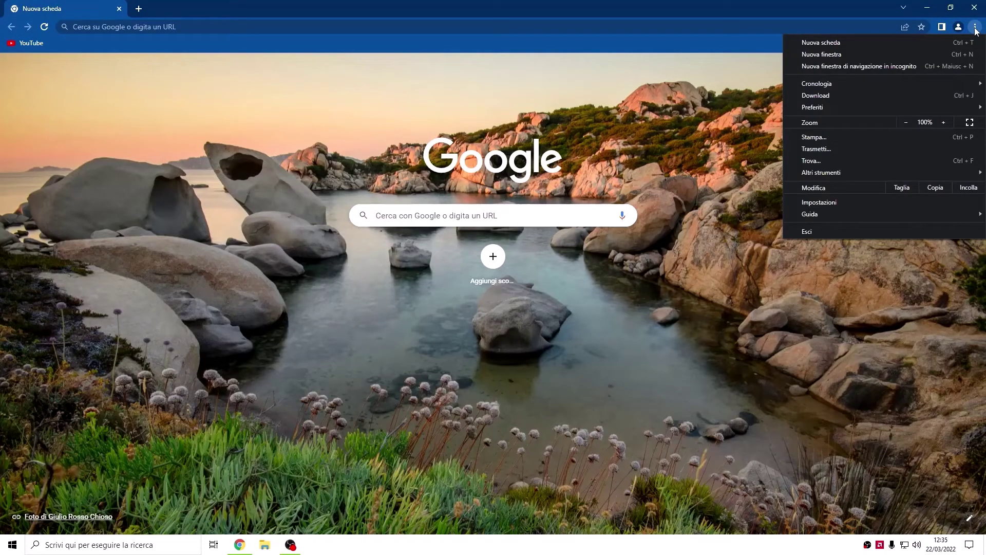
{"action": "mouse_move", "coordinate": [879, 86]}
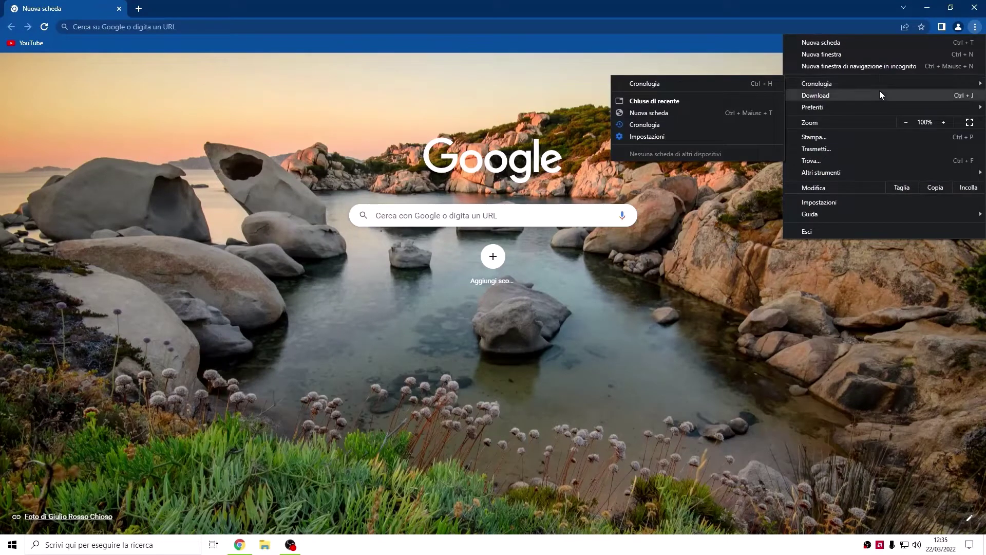
{"action": "left_click", "coordinate": [754, 84]}
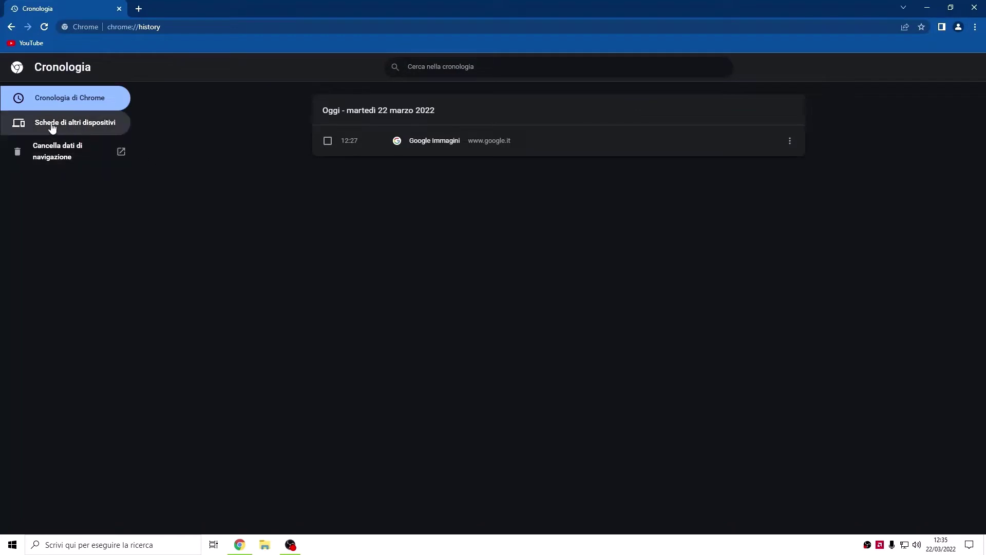
{"action": "left_click", "coordinate": [54, 153]}
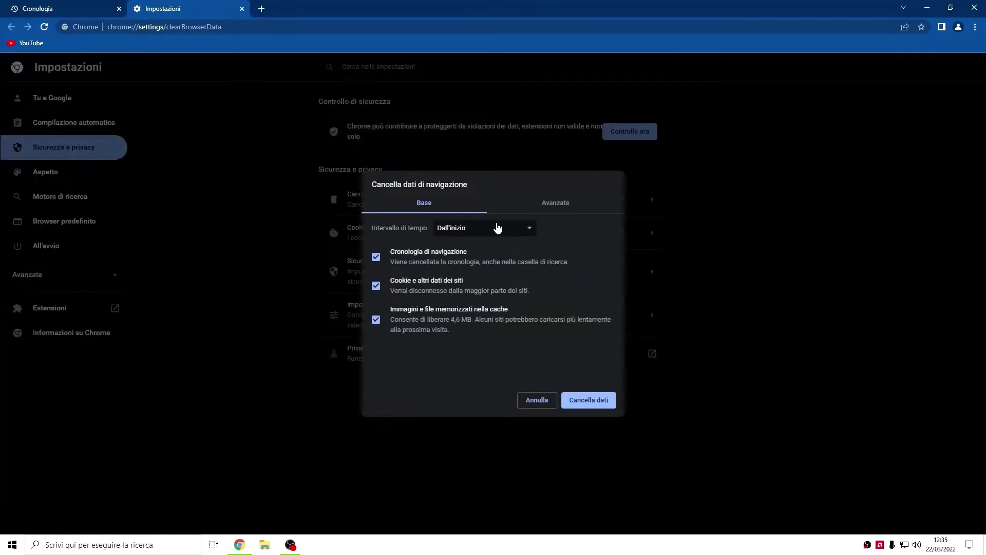
- Review the Avanzate data types and clear the last hour's browsing history, download history, cookies and cached files
{"action": "left_click", "coordinate": [555, 206]}
{"action": "scroll", "coordinate": [625, 257], "scroll_direction": "down", "scroll_amount": 1}
{"action": "scroll", "coordinate": [627, 293], "scroll_direction": "down", "scroll_amount": 1}
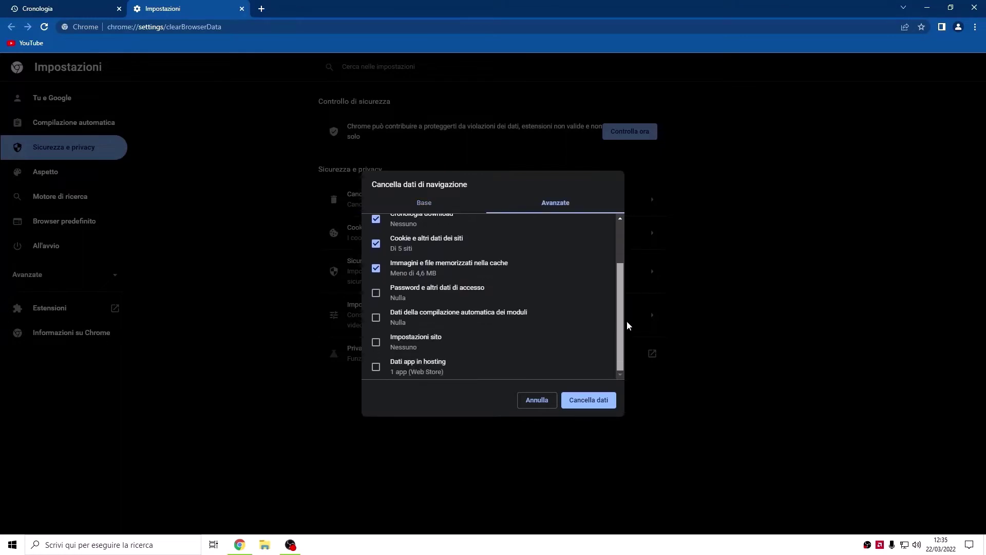
{"action": "scroll", "coordinate": [412, 260], "scroll_direction": "up", "scroll_amount": 2}
{"action": "scroll", "coordinate": [411, 266], "scroll_direction": "down", "scroll_amount": 2}
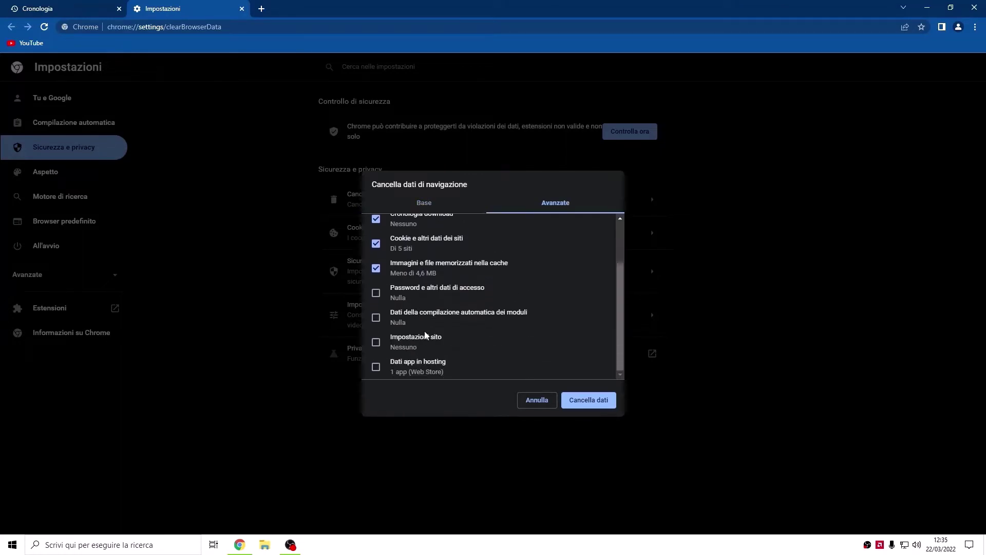
{"action": "scroll", "coordinate": [471, 365], "scroll_direction": "up", "scroll_amount": 2}
{"action": "scroll", "coordinate": [462, 339], "scroll_direction": "down", "scroll_amount": 2}
{"action": "scroll", "coordinate": [391, 313], "scroll_direction": "up", "scroll_amount": 1}
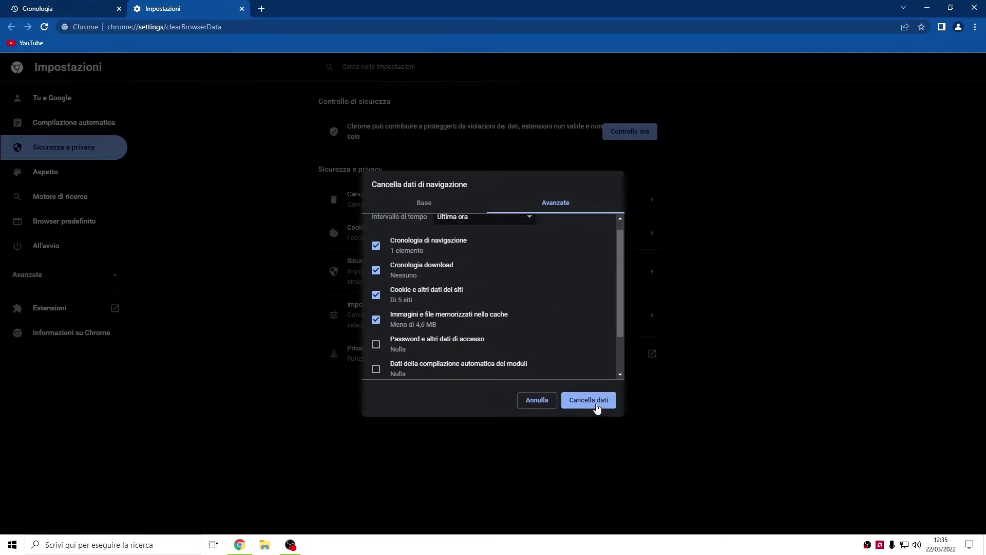
{"action": "left_click", "coordinate": [596, 406]}
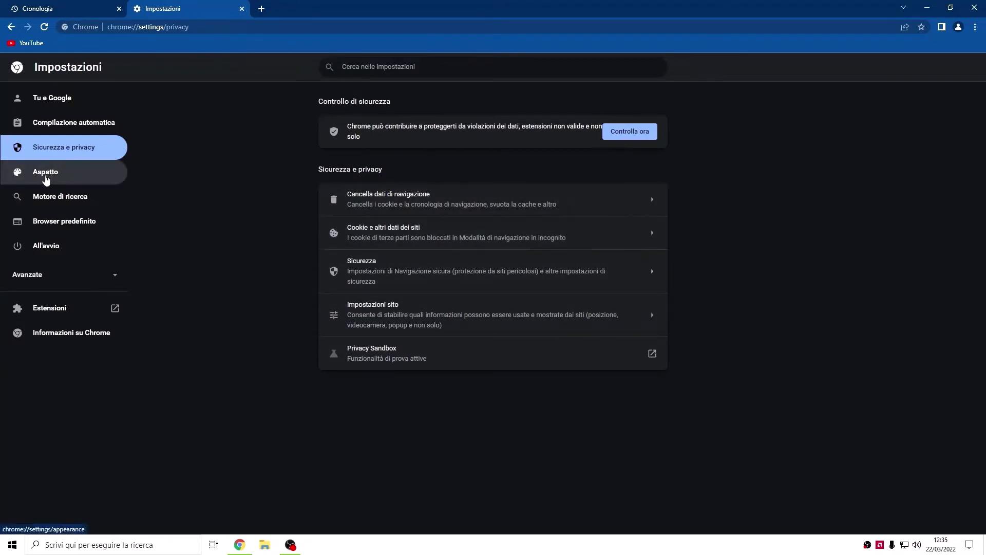
- Enable Mostra pulsante Home in the Aspetto settings, with Pagina Nuova scheda as its target
{"action": "left_click", "coordinate": [45, 180]}
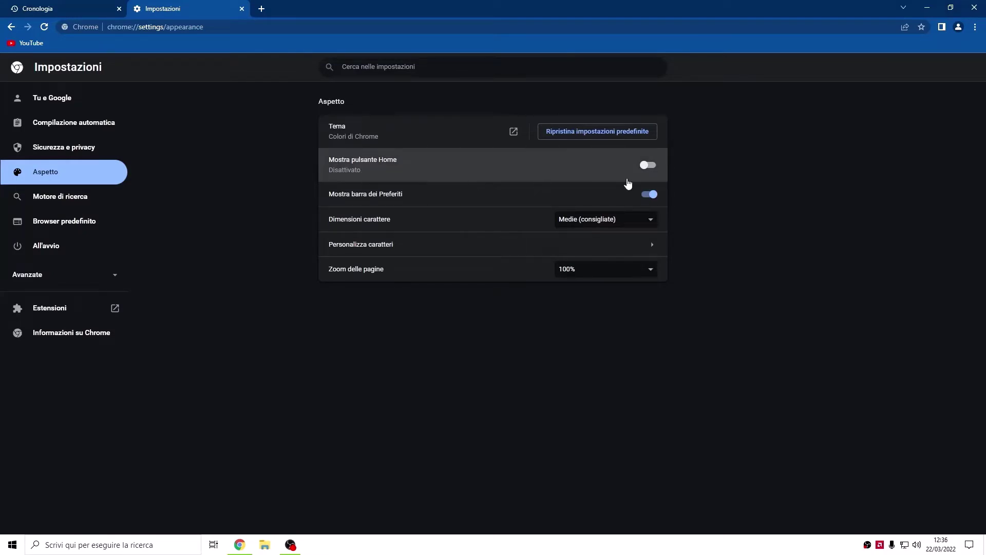
{"action": "left_click", "coordinate": [642, 168]}
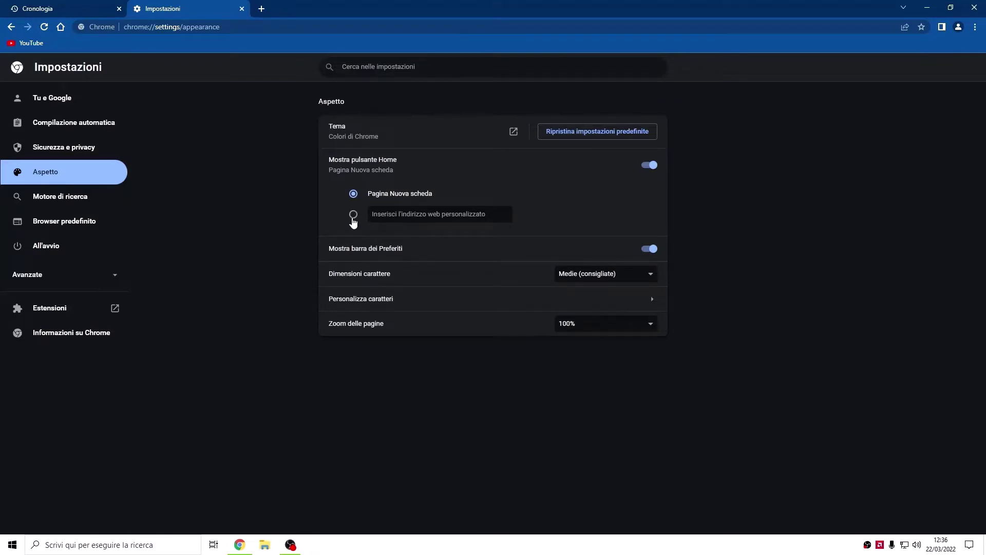
{"action": "left_click", "coordinate": [354, 216]}
{"action": "key", "text": "Up"}
- Try hiding the bookmarks bar with Mostra barra dei Preferiti and turn it back on
{"action": "left_click", "coordinate": [650, 251]}
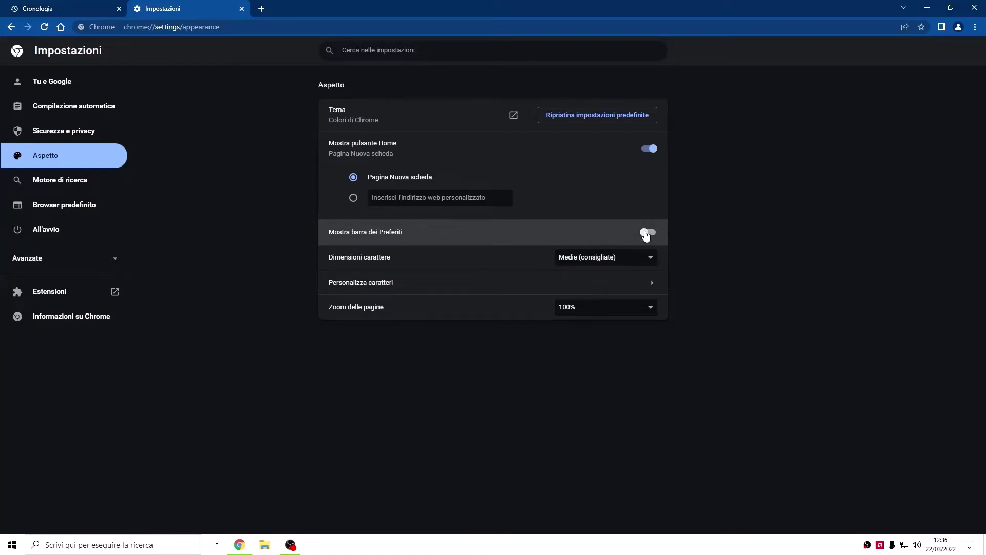
{"action": "left_click", "coordinate": [646, 233]}
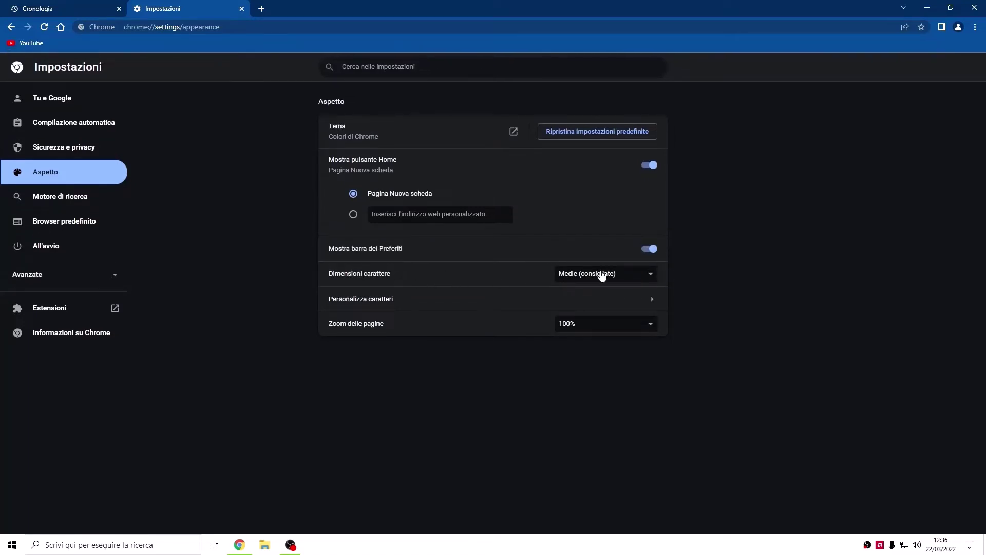
- Keep Dimensioni carattere at Medie (consigliate), reduce the font size to 14 in Personalizza caratteri and return to the Aspetto settings
{"action": "left_click", "coordinate": [650, 276]}
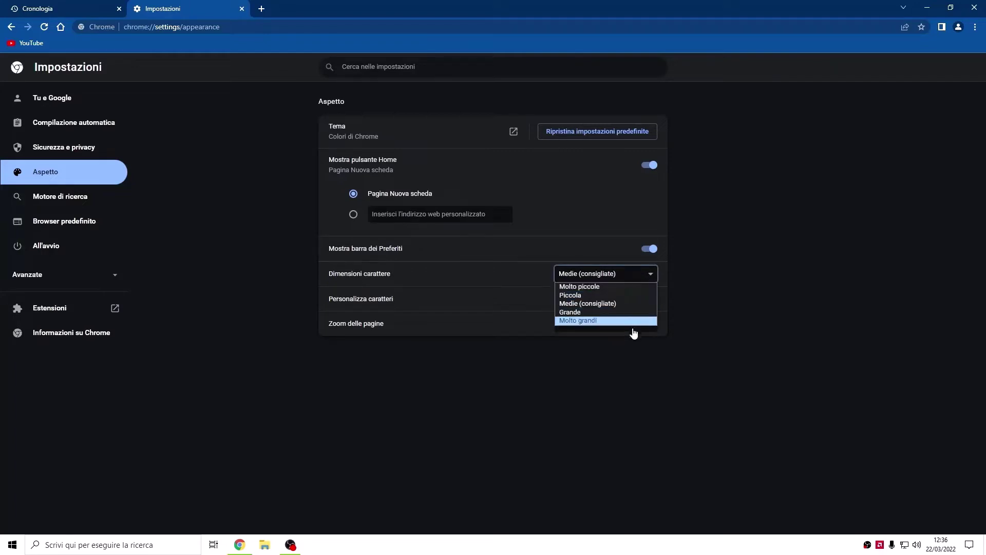
{"action": "left_click", "coordinate": [635, 303]}
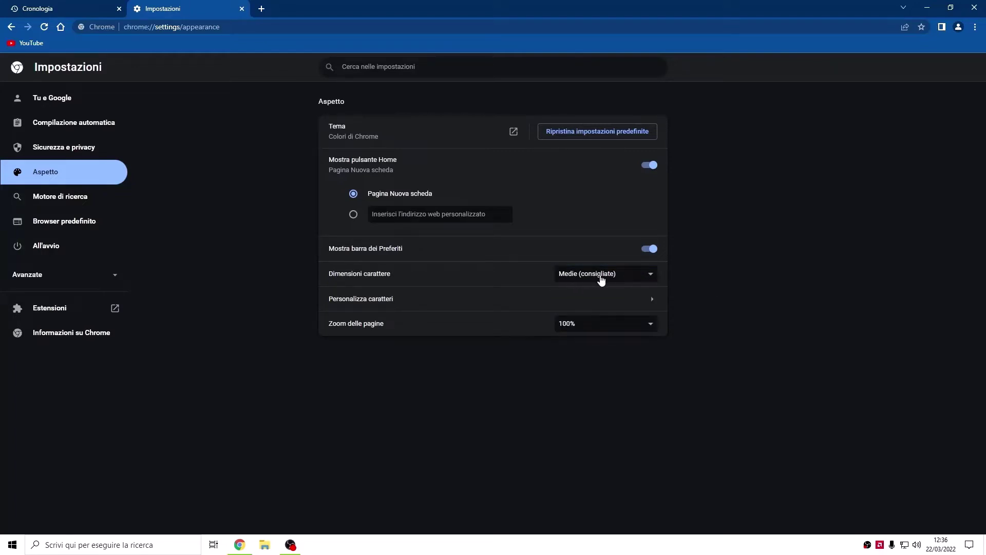
{"action": "left_click", "coordinate": [654, 304]}
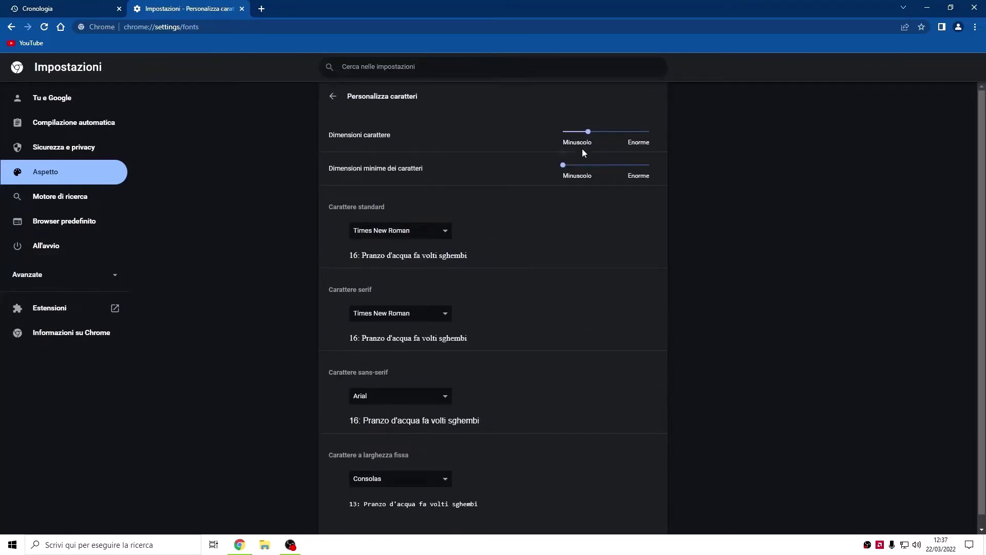
{"action": "mouse_move", "coordinate": [589, 133]}
{"action": "mouse_move", "coordinate": [627, 167]}
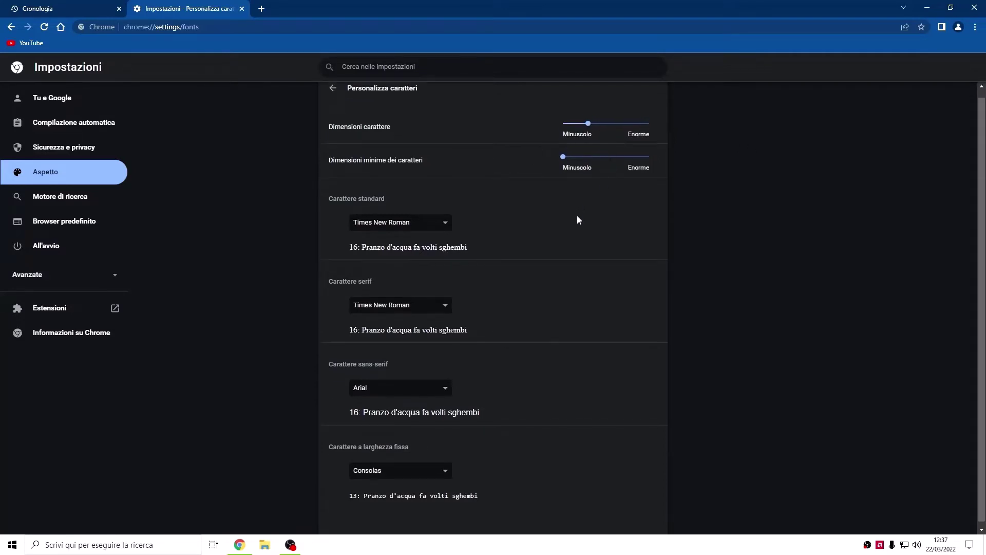
{"action": "left_click_drag", "start_coordinate": [589, 133], "coordinate": [580, 152]}
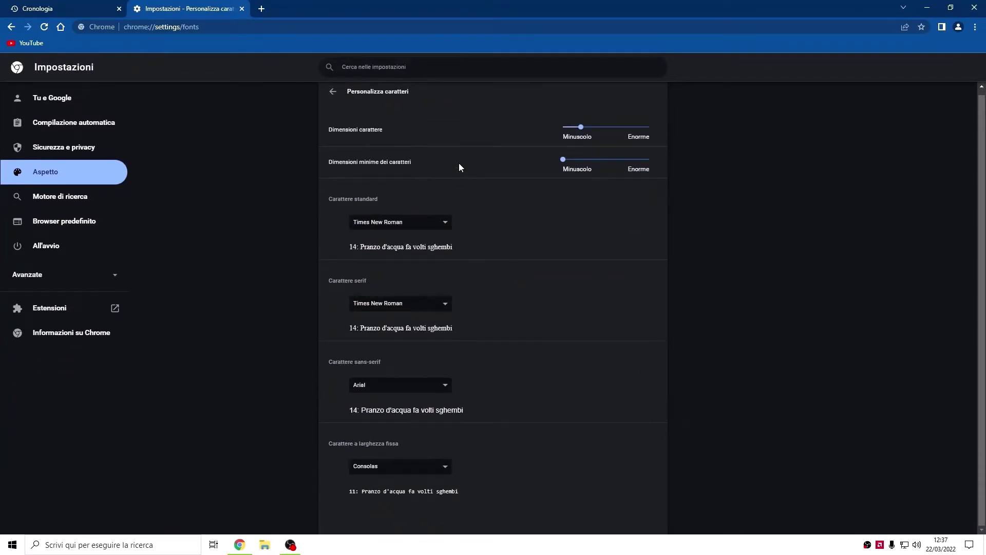
{"action": "left_click", "coordinate": [333, 91]}
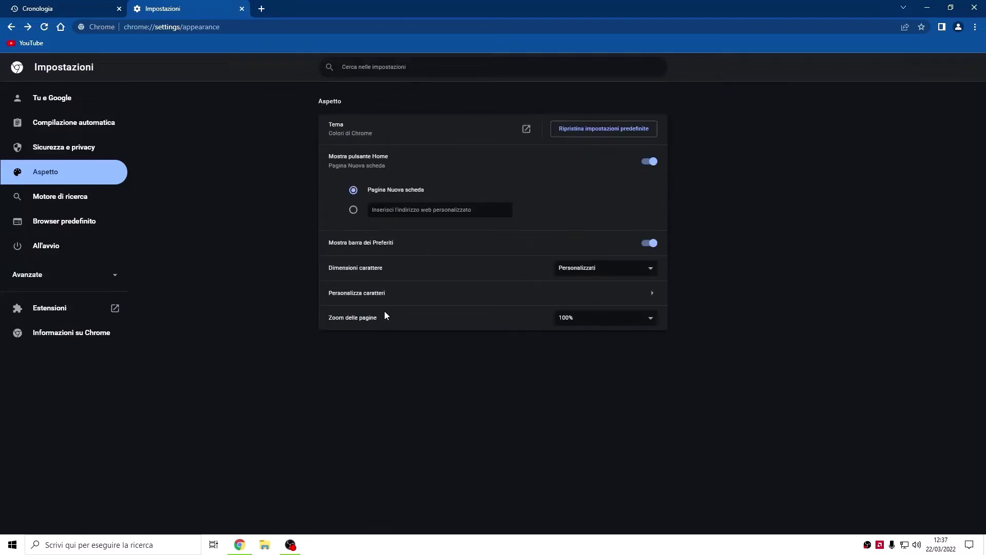
- Try Zoom delle pagine at 200%, 125% and 150%, and set it back to 100%
{"action": "left_click", "coordinate": [646, 323]}
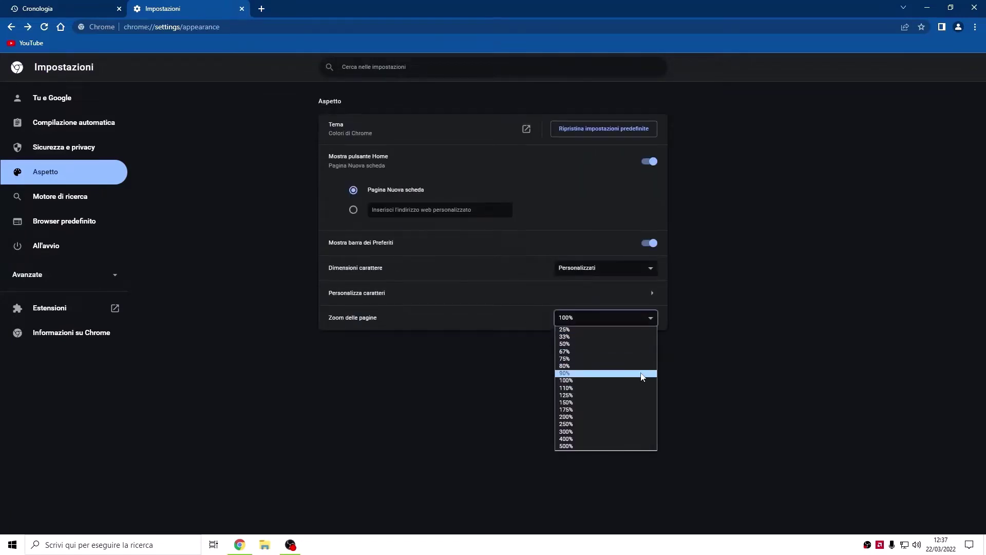
{"action": "left_click", "coordinate": [638, 416]}
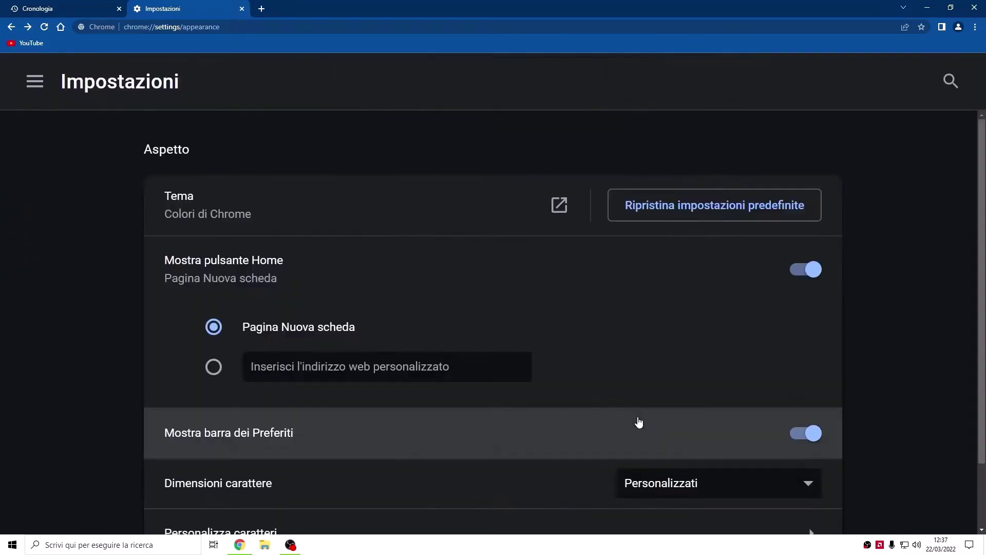
{"action": "scroll", "coordinate": [615, 343], "scroll_direction": "down", "scroll_amount": 2}
{"action": "key", "text": "alt+Down"}
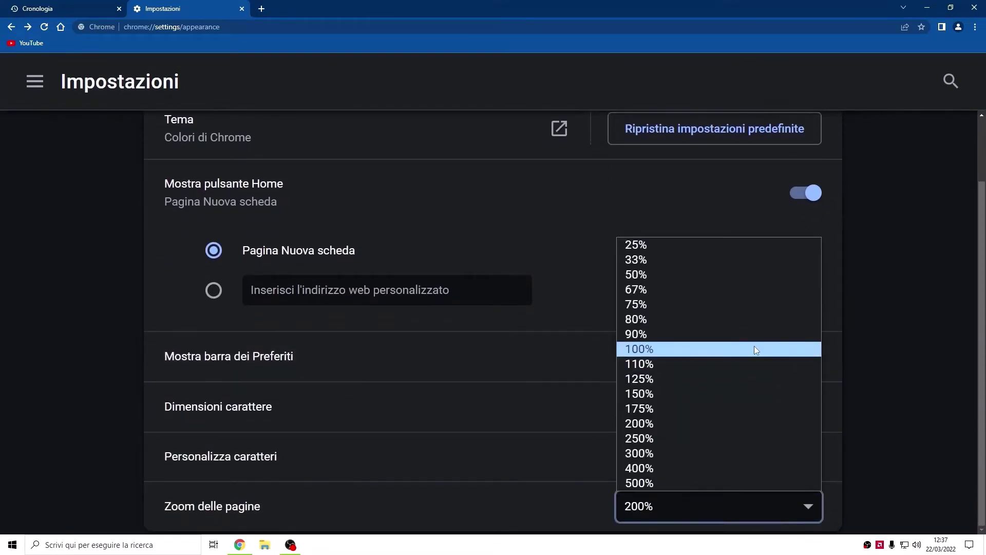
{"action": "left_click", "coordinate": [690, 349]}
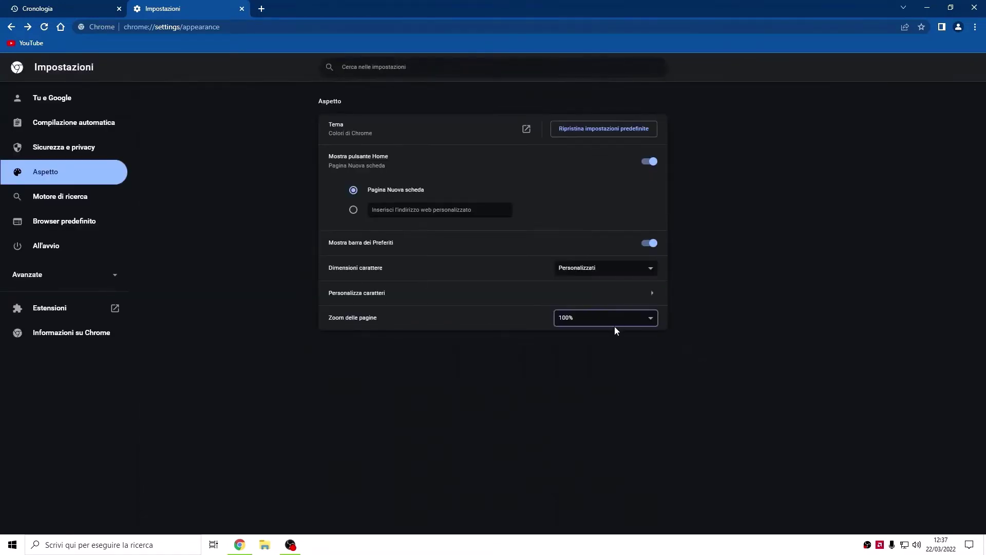
{"action": "left_click", "coordinate": [614, 322]}
{"action": "left_click", "coordinate": [628, 395]}
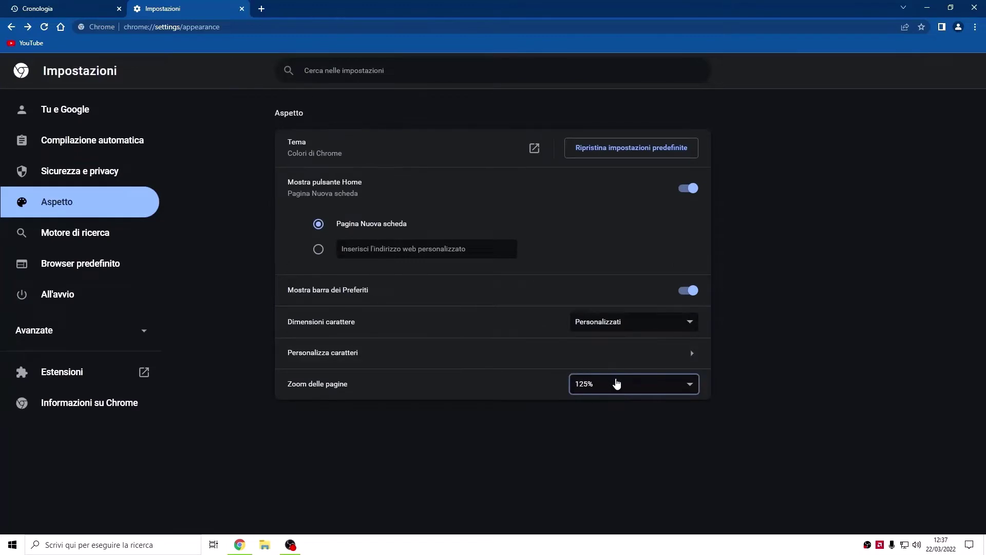
{"action": "left_click", "coordinate": [616, 384]}
{"action": "left_click", "coordinate": [627, 314]}
{"action": "left_click", "coordinate": [696, 458]}
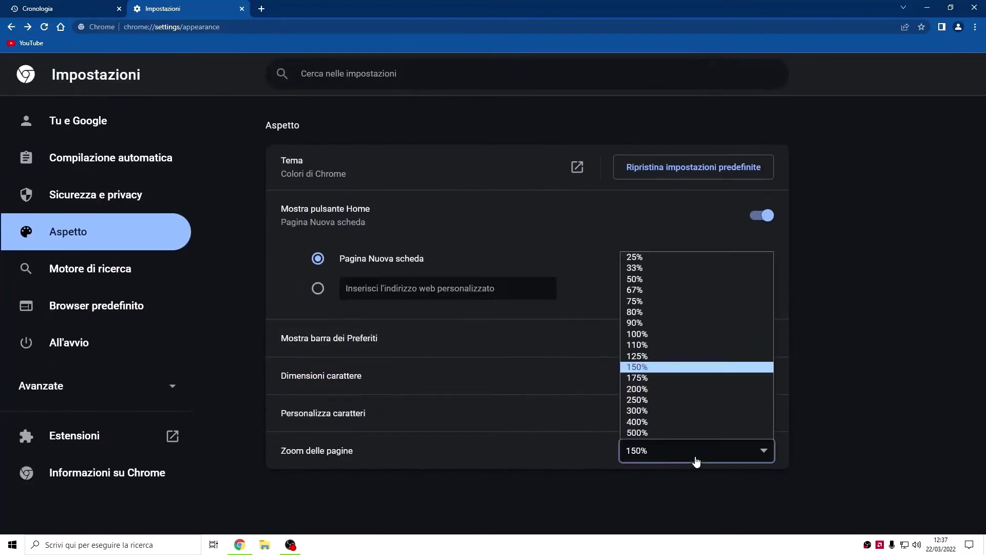
{"action": "left_click", "coordinate": [715, 334]}
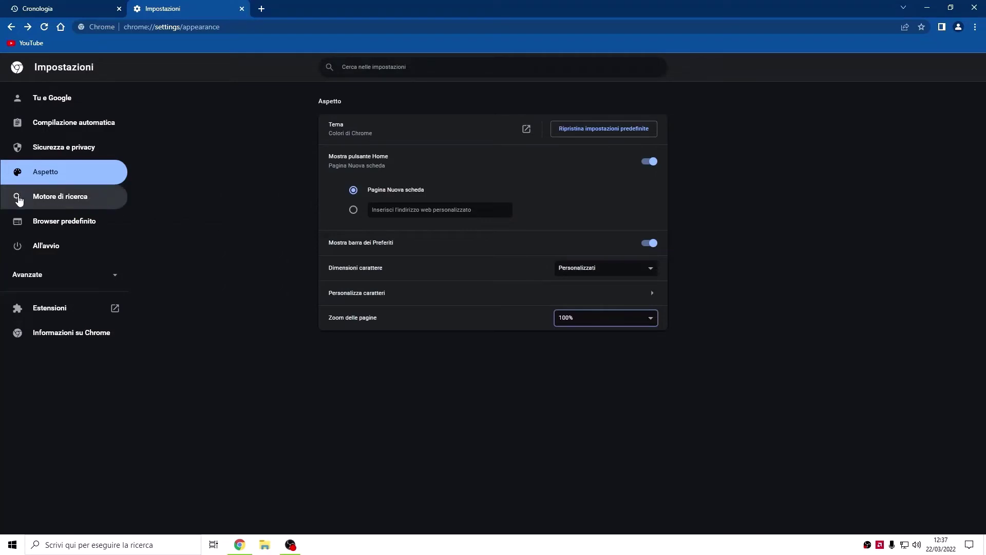
- Review the search engines available for the address bar in the Motore di ricerca settings without choosing another one
{"action": "left_click", "coordinate": [69, 205]}
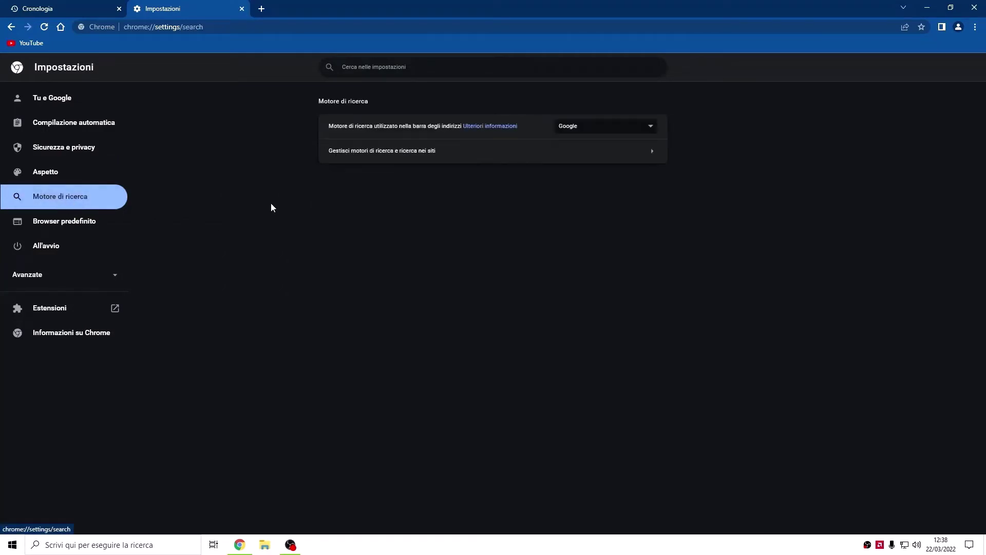
{"action": "left_click", "coordinate": [624, 130]}
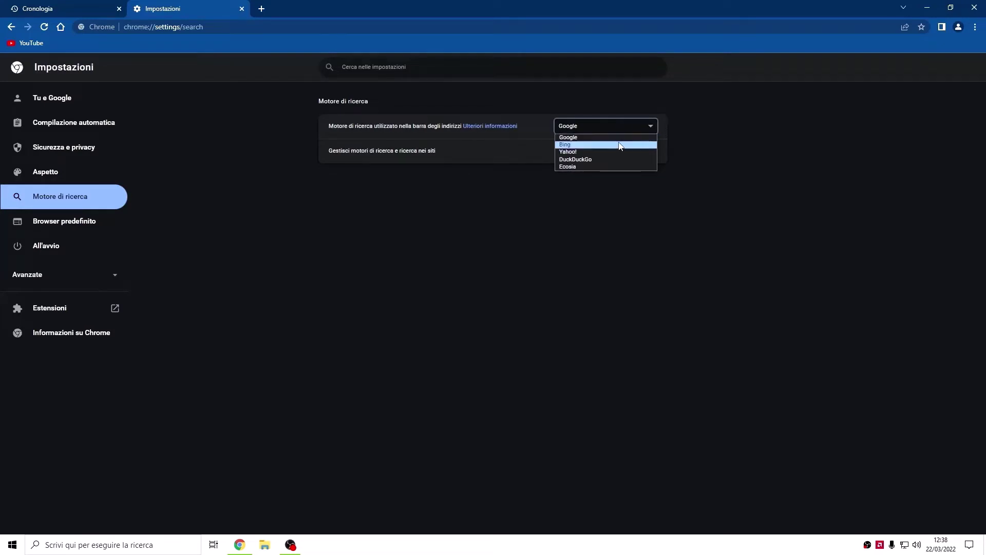
{"action": "left_click", "coordinate": [693, 225]}
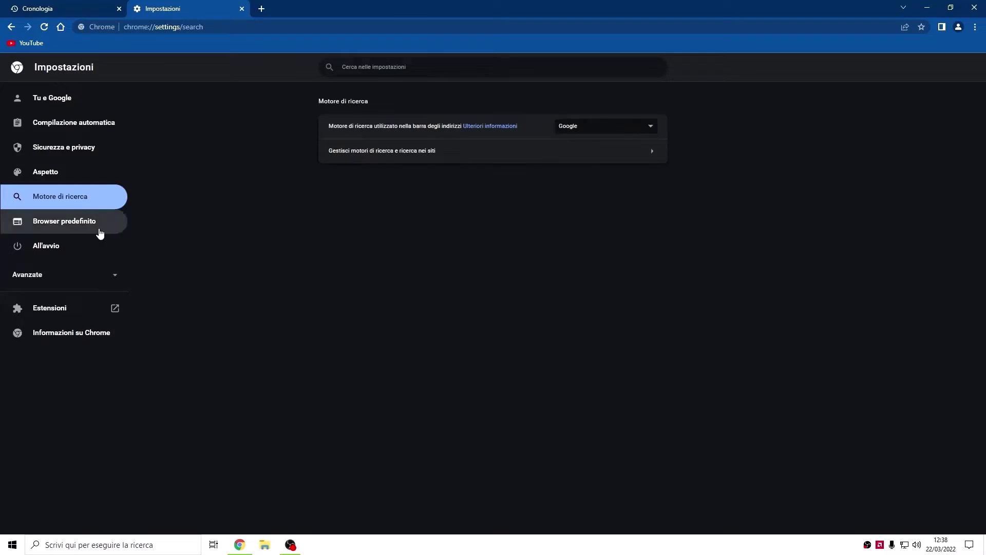
- Check which browser is the default one in the Browser predefinito settings
{"action": "left_click", "coordinate": [44, 232]}
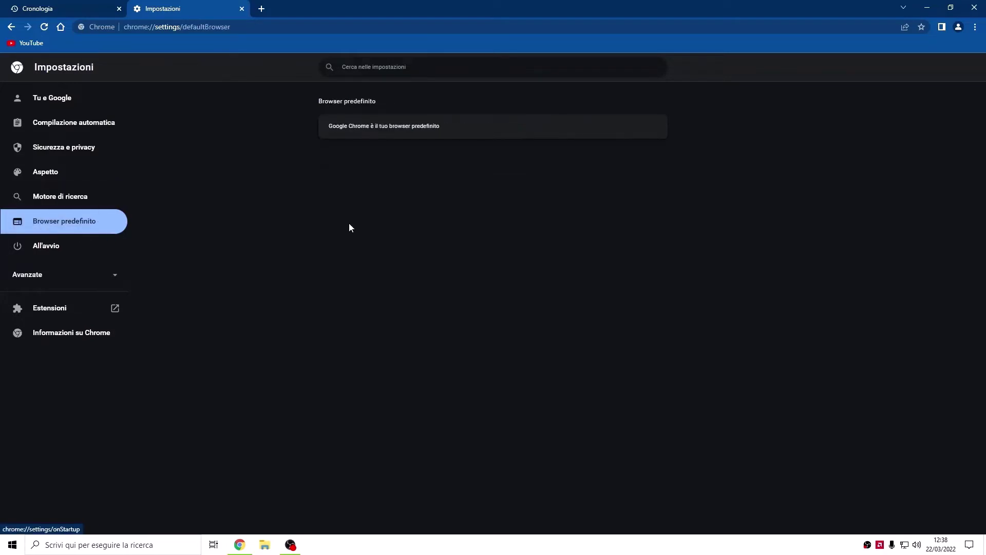
{"action": "left_click_drag", "start_coordinate": [328, 126], "coordinate": [461, 129]}
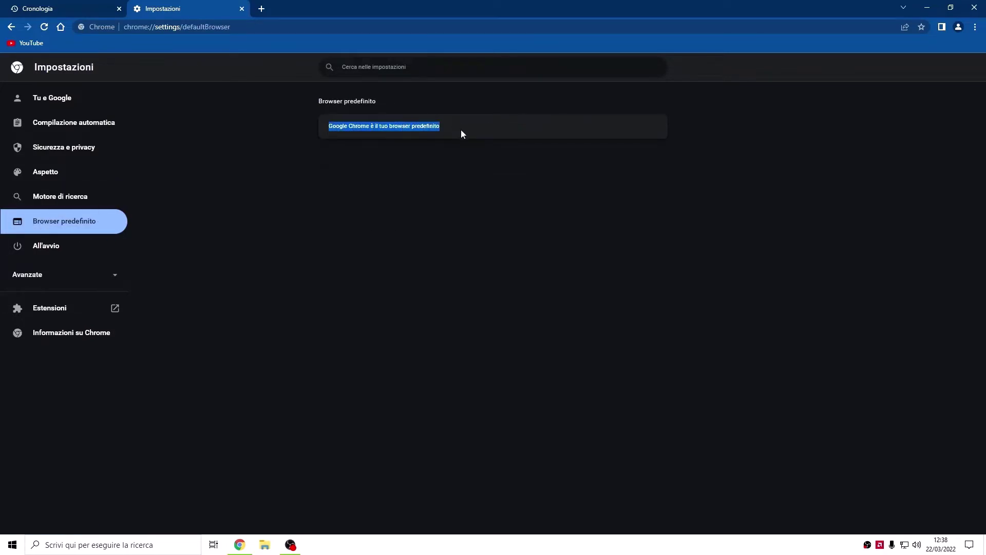
{"action": "left_click", "coordinate": [461, 130]}
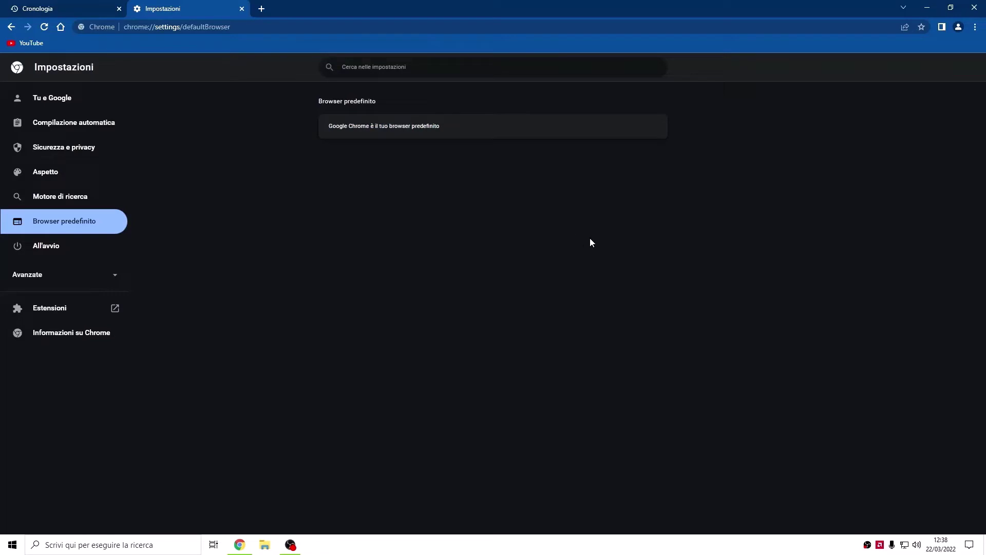
- Switch to Windows Settings, review the Browser Web choices under App predefinite, and close the window without changing the default browser
{"action": "left_click", "coordinate": [12, 545]}
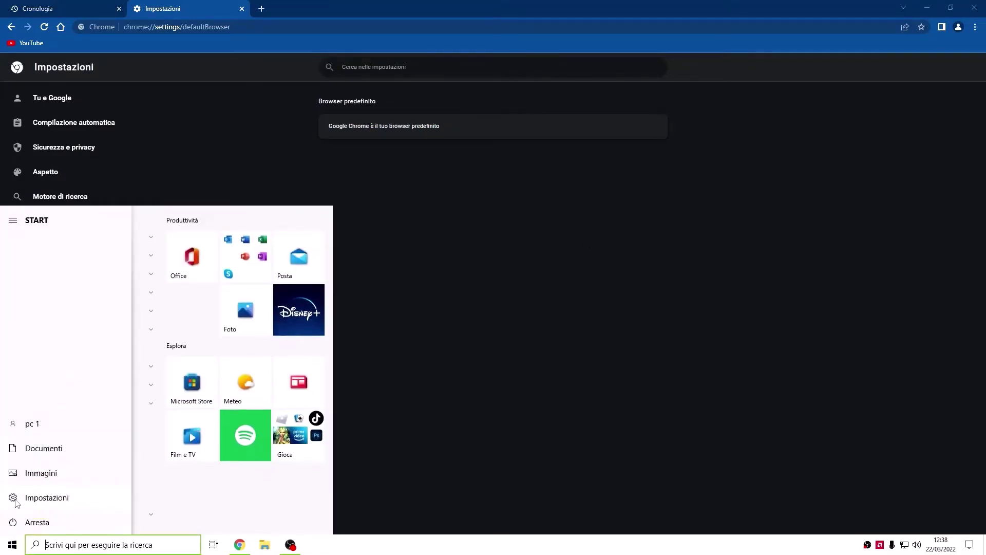
{"action": "left_click", "coordinate": [13, 498]}
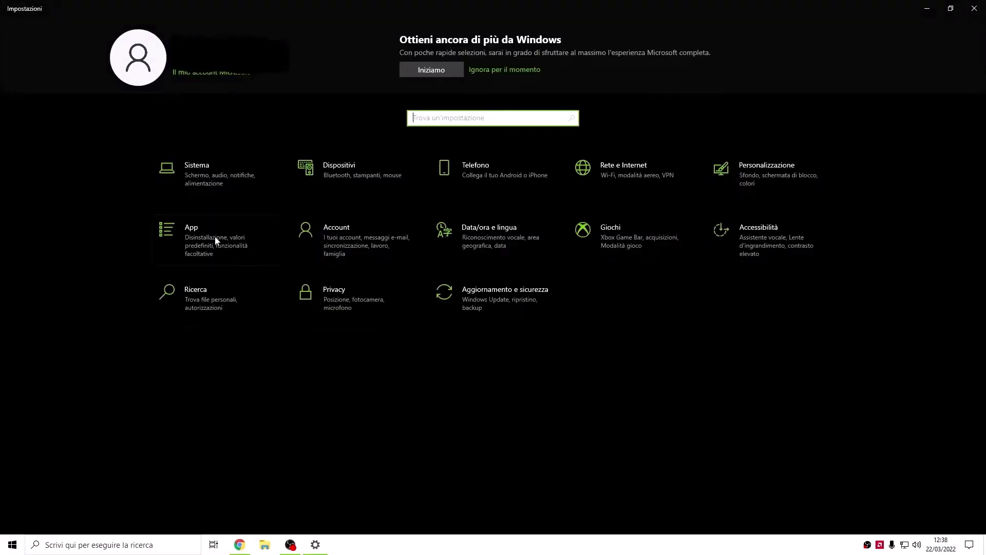
{"action": "left_click", "coordinate": [215, 236]}
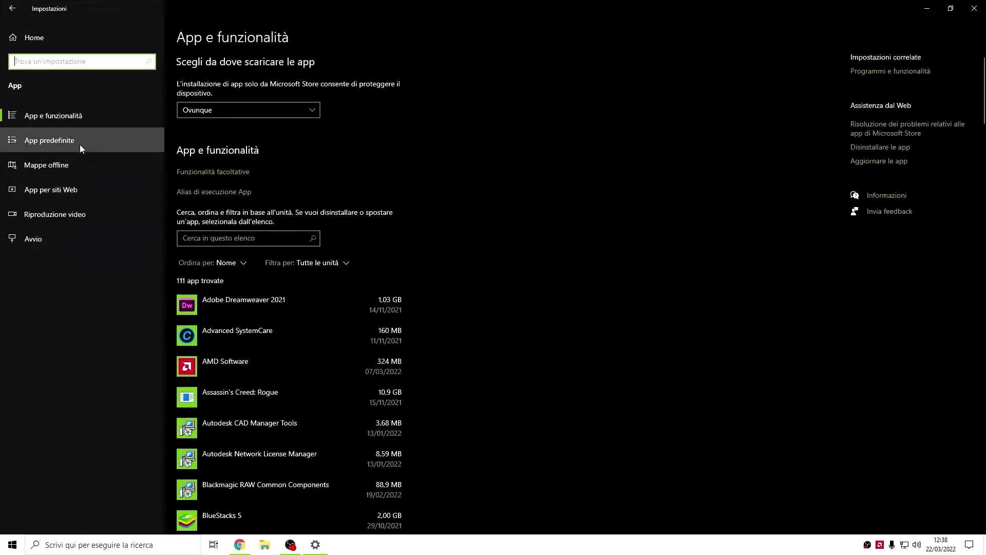
{"action": "left_click", "coordinate": [81, 149]}
{"action": "scroll", "coordinate": [495, 222], "scroll_direction": "down", "scroll_amount": 2}
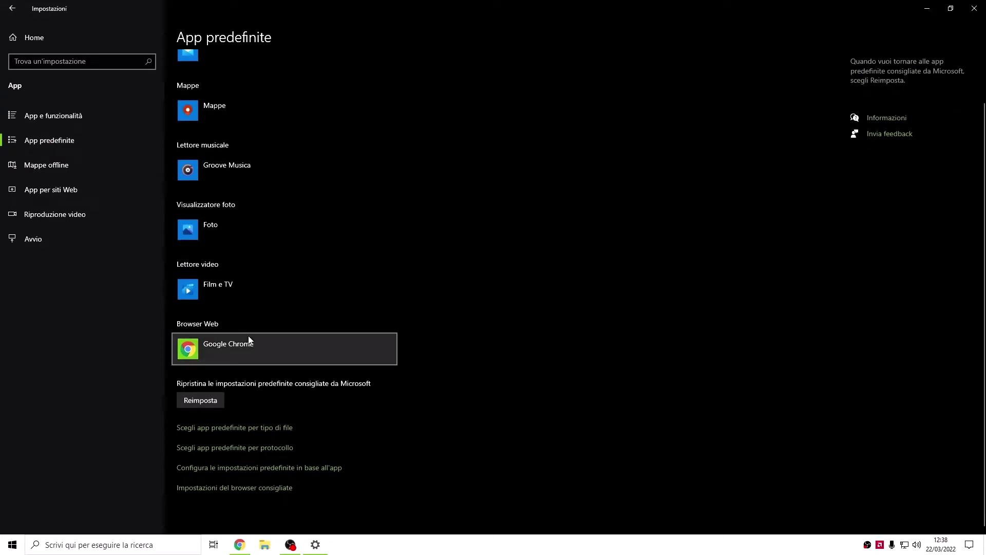
{"action": "left_click", "coordinate": [229, 350]}
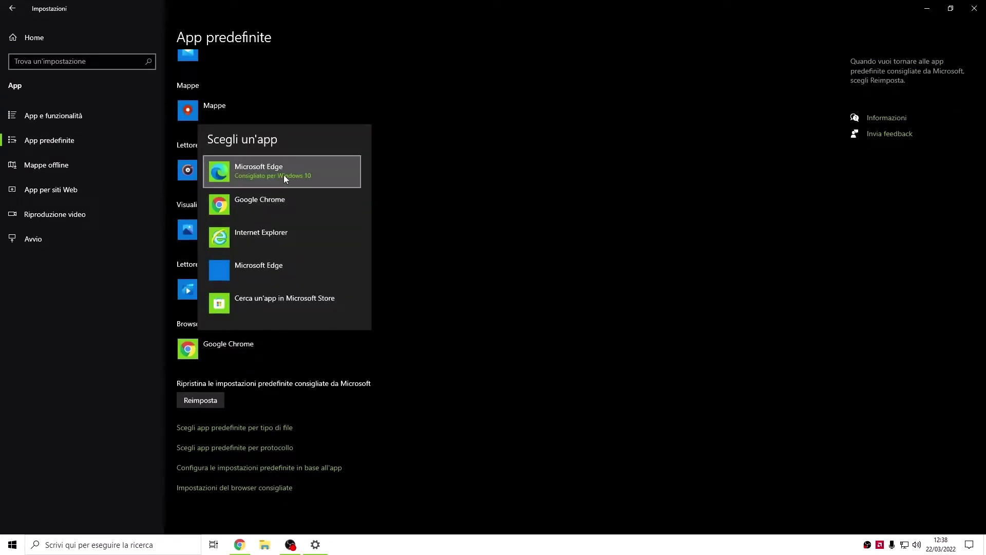
{"action": "left_click", "coordinate": [506, 289]}
{"action": "key", "text": "alt+F4"}
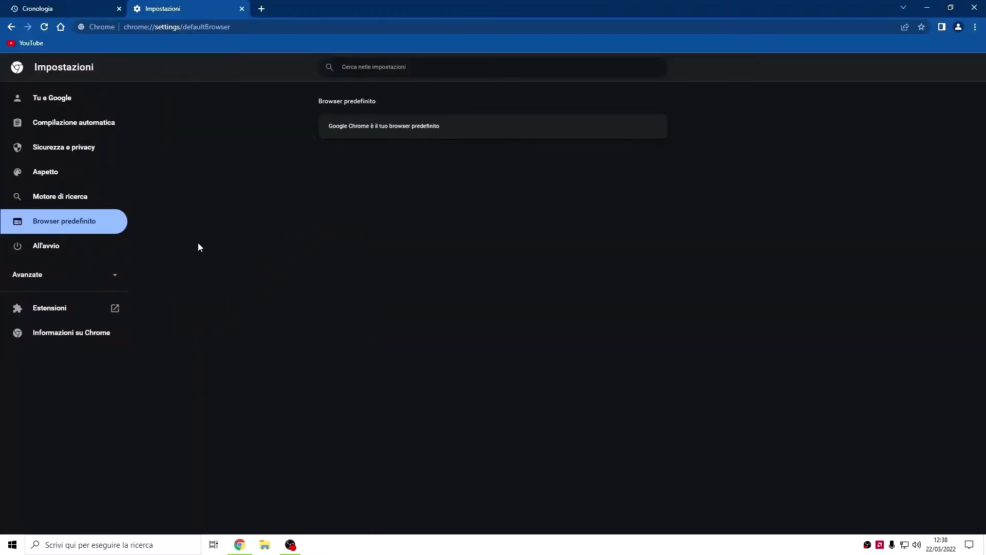
- Try Apri una pagina o un insieme di pagine specifiche in the All'avvio settings and restore Apri la pagina Nuova scheda
{"action": "left_click", "coordinate": [29, 253]}
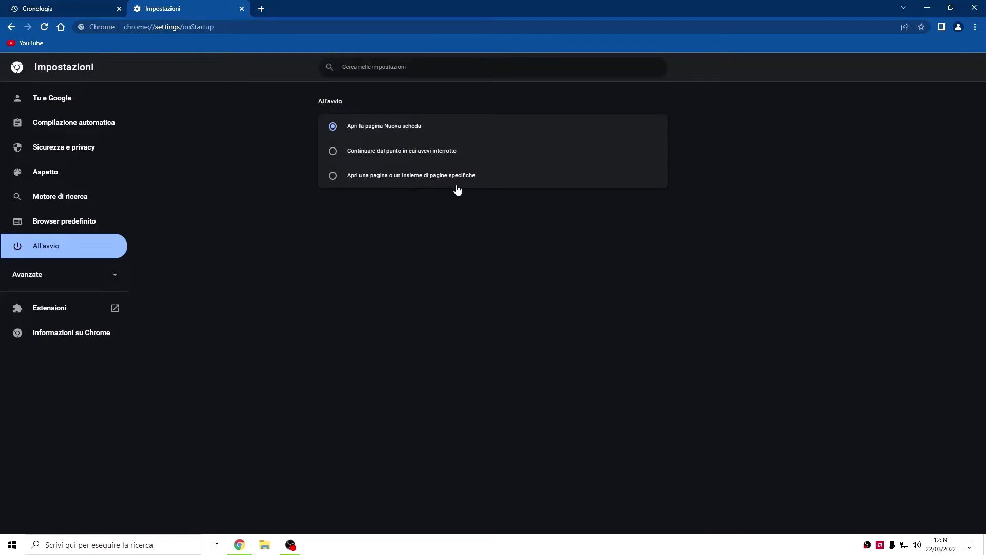
{"action": "left_click", "coordinate": [333, 177]}
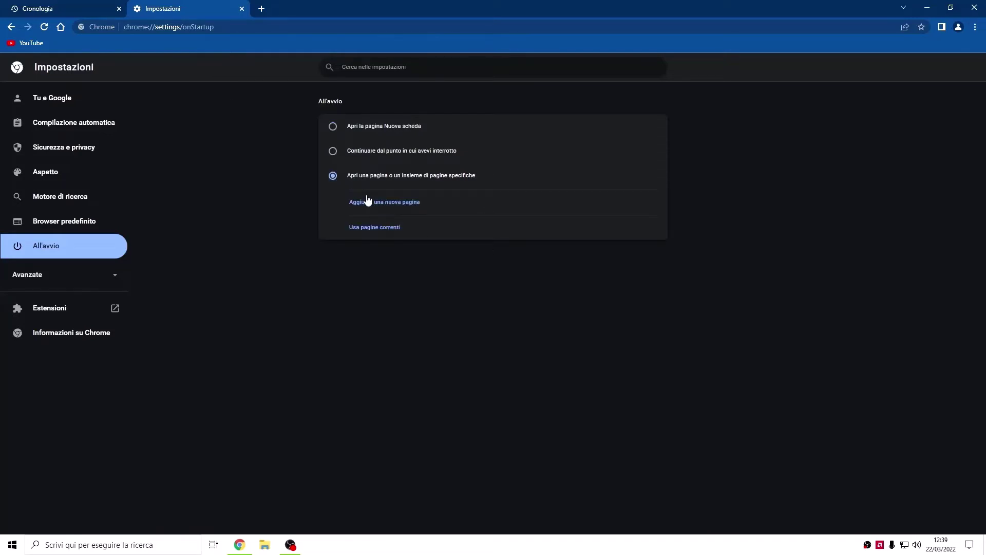
{"action": "left_click", "coordinate": [333, 126]}
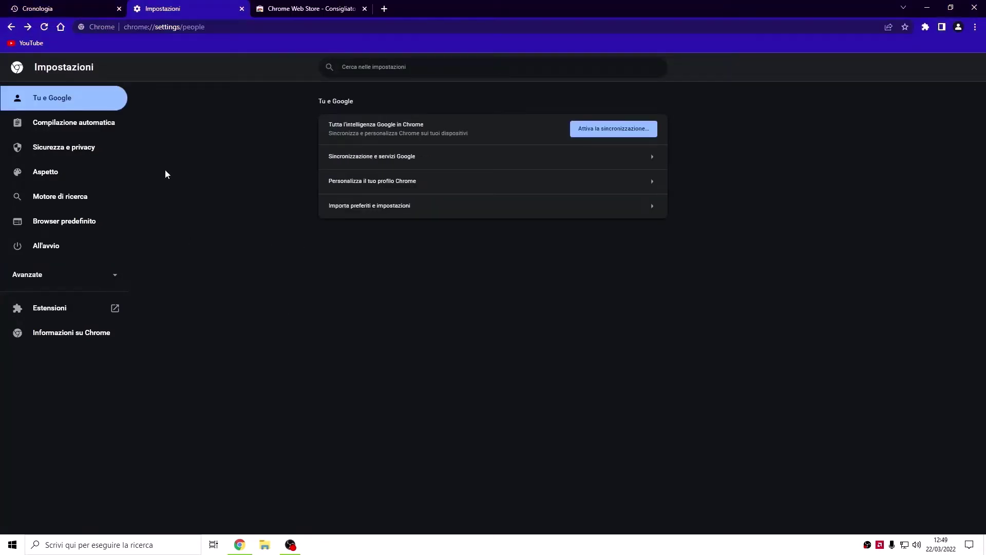
- Examine the synchronization options in the Tu e Google settings
{"action": "left_click", "coordinate": [41, 98]}
{"action": "double_click", "coordinate": [470, 133]}
{"action": "left_click", "coordinate": [473, 132]}
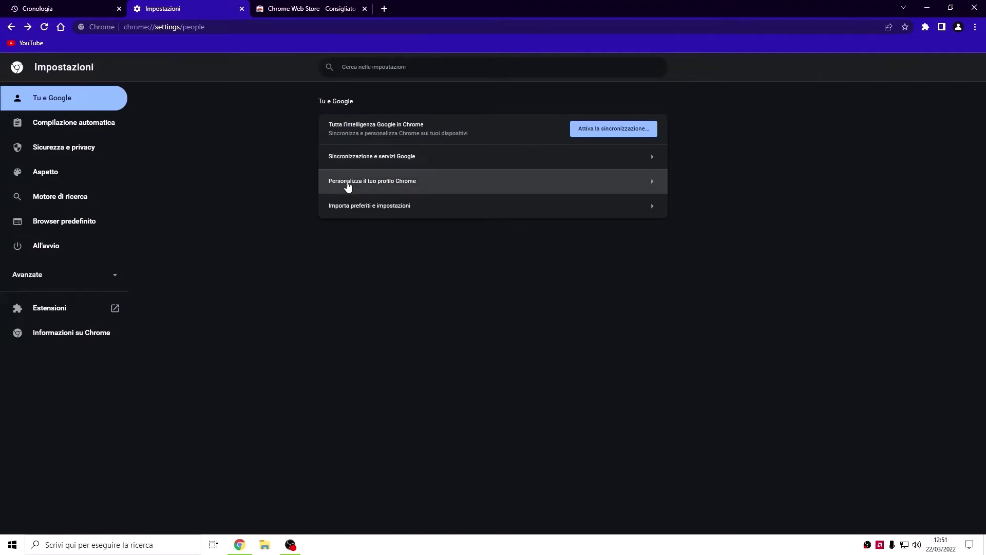
- Customize the Chrome profile by trying the red bird avatar and replacing it with the American football one
{"action": "left_click", "coordinate": [430, 188]}
{"action": "scroll", "coordinate": [503, 216], "scroll_direction": "down", "scroll_amount": 3}
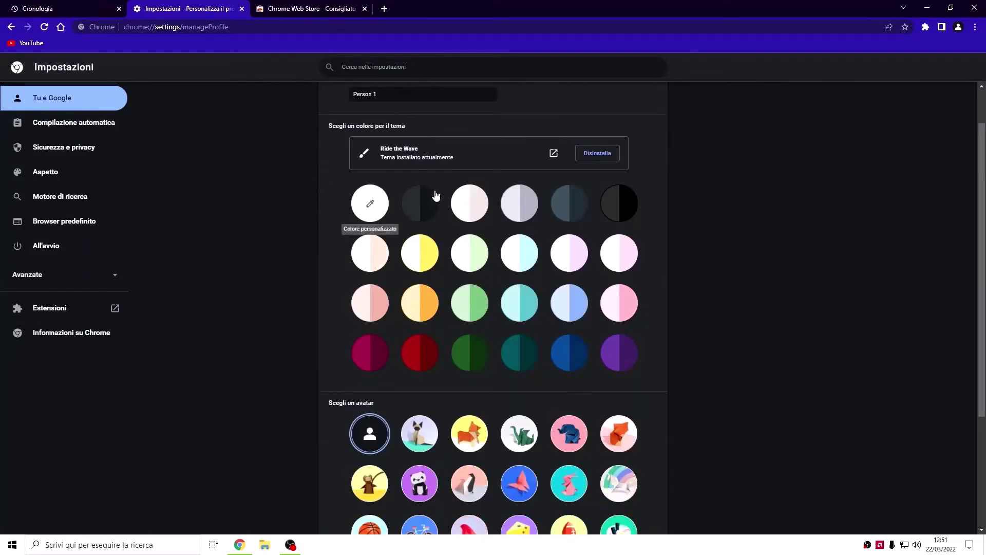
{"action": "scroll", "coordinate": [525, 226], "scroll_direction": "down", "scroll_amount": 2}
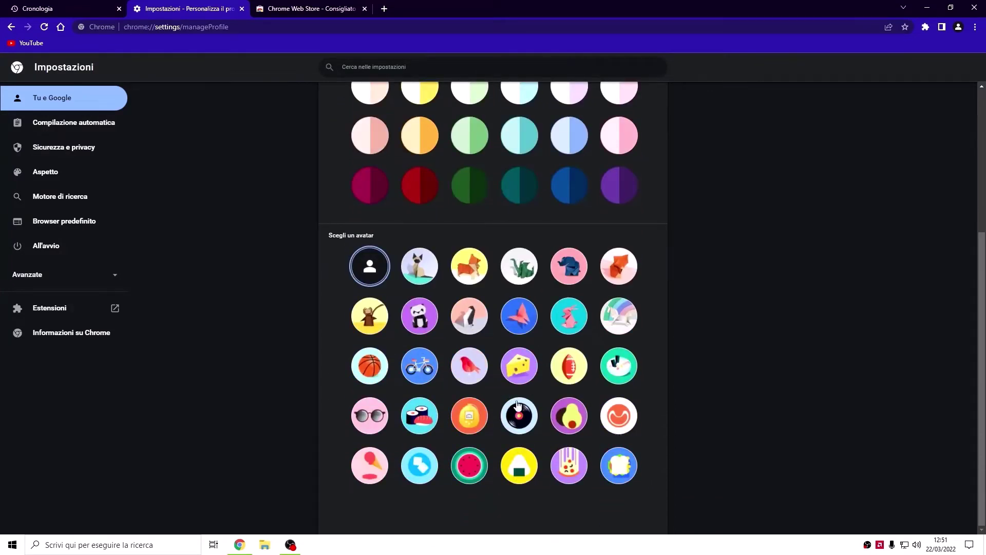
{"action": "left_click", "coordinate": [473, 369]}
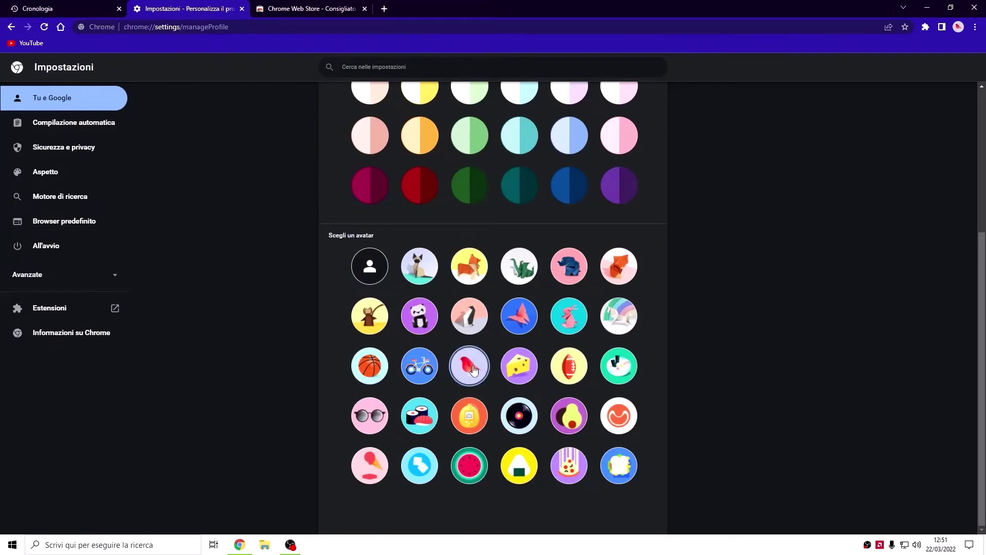
{"action": "left_click", "coordinate": [568, 370]}
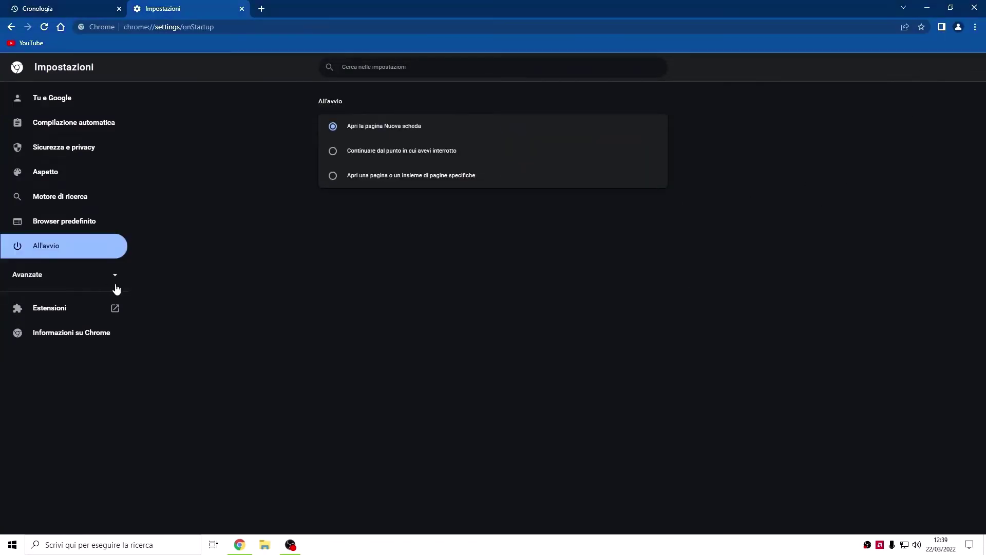
- Open the Lingue settings under Avanzate and expand the Lingua preferences
{"action": "left_click", "coordinate": [115, 288]}
{"action": "left_click", "coordinate": [59, 304]}
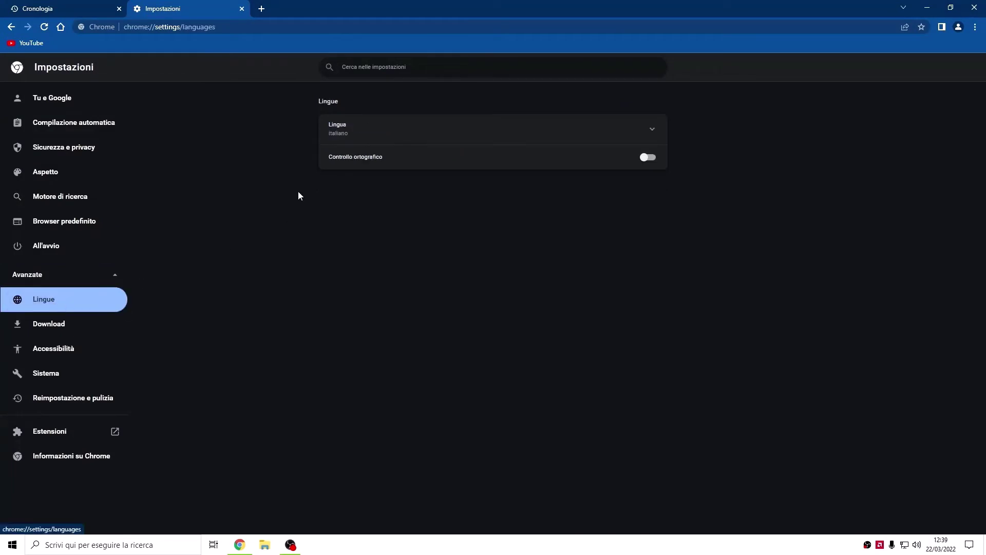
{"action": "left_click", "coordinate": [448, 131]}
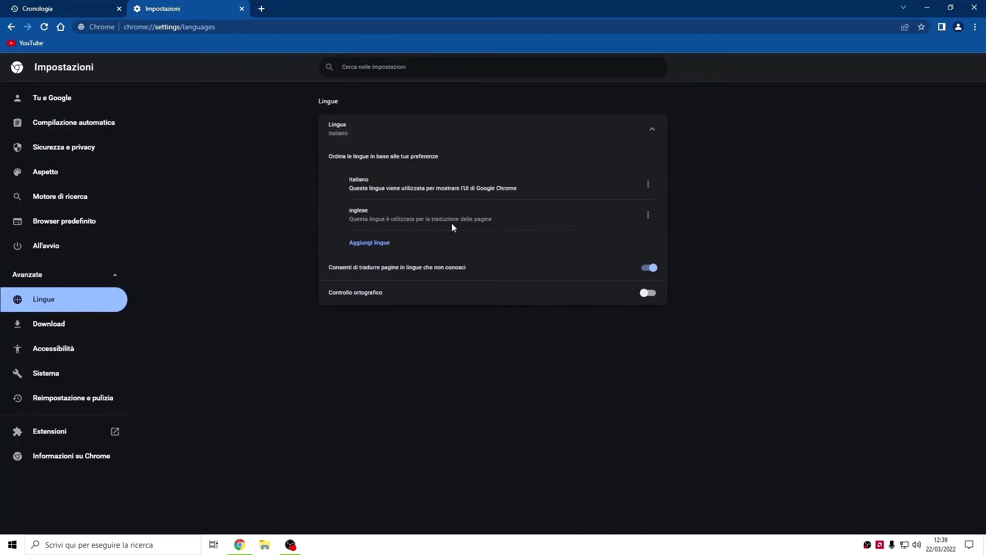
- Collapse the Lingua preferences and look at the Download settings, including the folder selection dialog for Posizione
{"action": "left_click", "coordinate": [549, 133]}
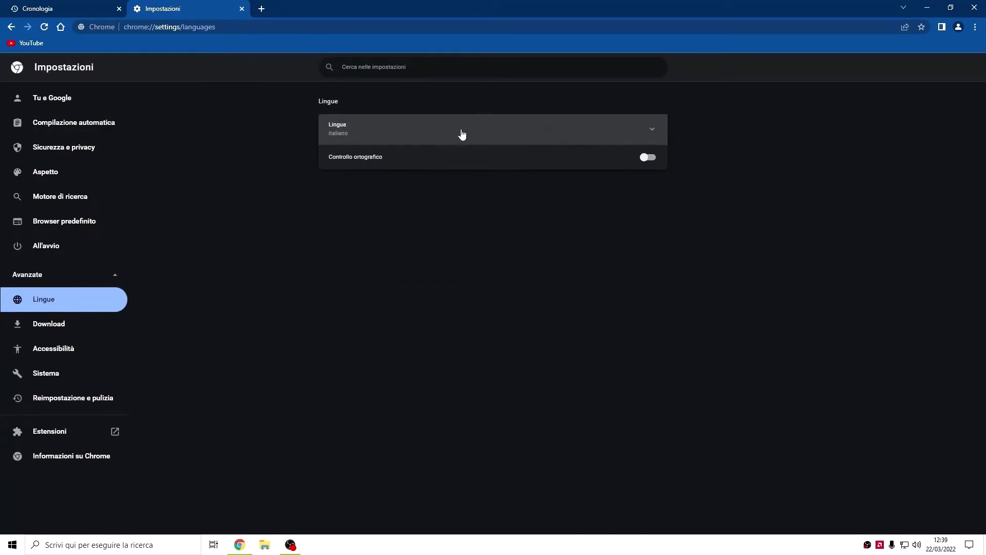
{"action": "left_click", "coordinate": [88, 325]}
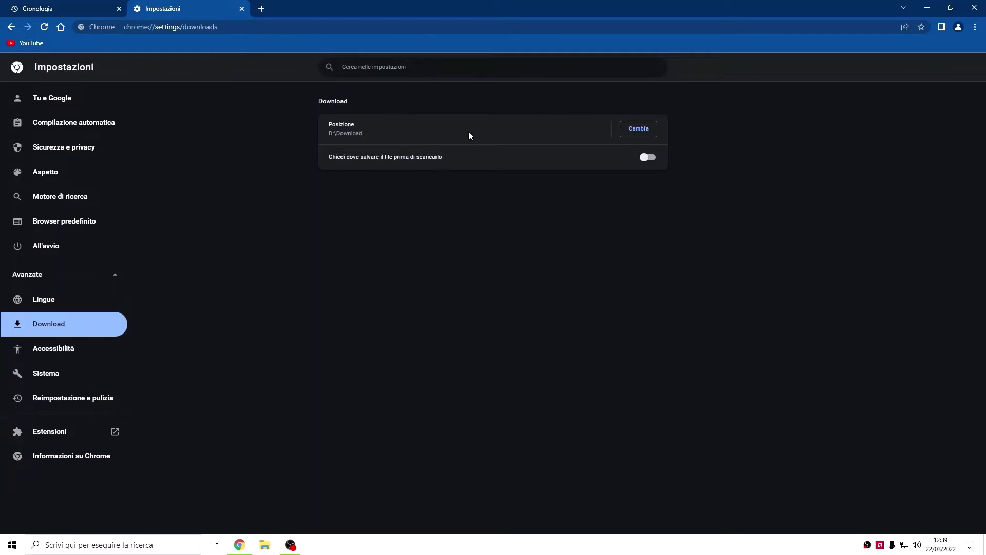
{"action": "left_click", "coordinate": [653, 126]}
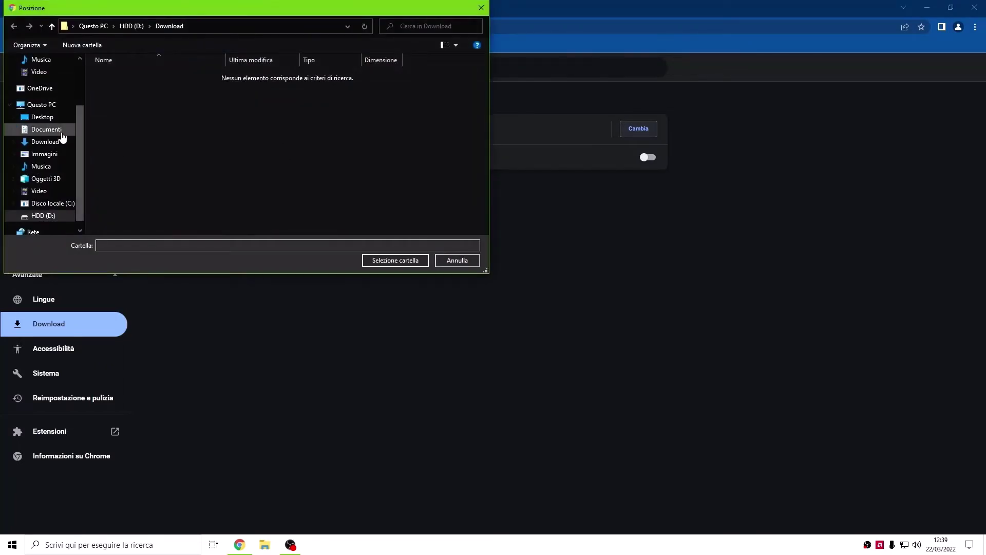
{"action": "left_click", "coordinate": [482, 8]}
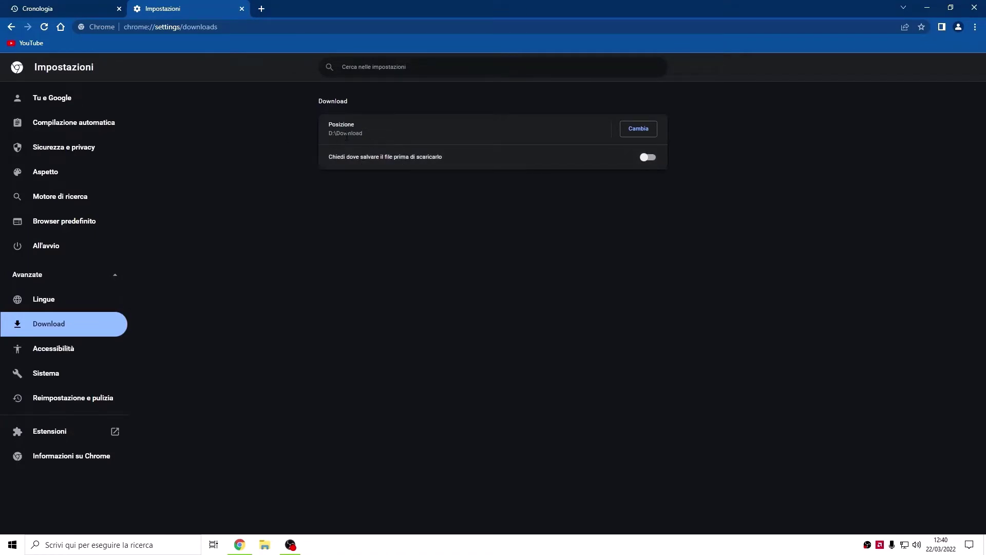
- In the Sistema settings, turn off running applications in the background after Google Chrome is closed
{"action": "left_click", "coordinate": [82, 377]}
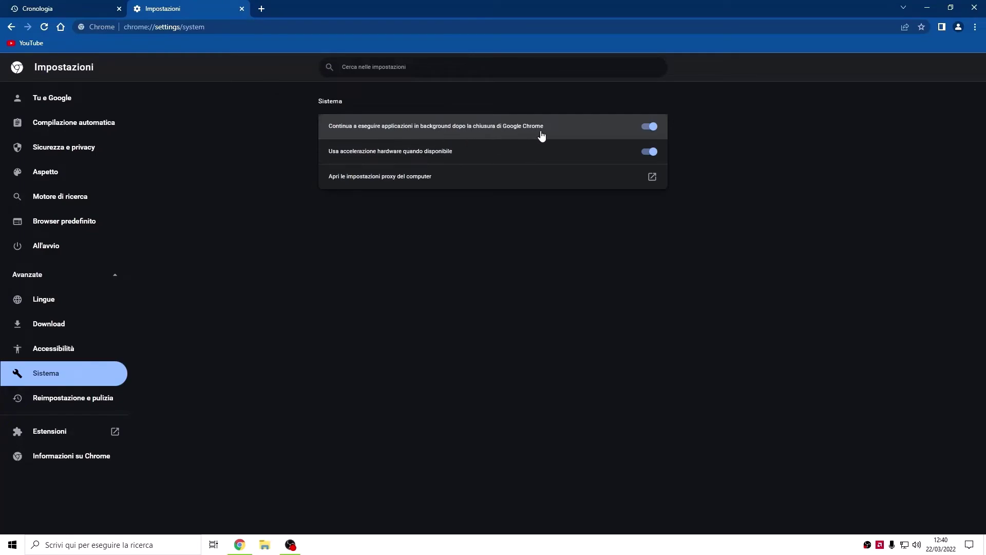
{"action": "left_click", "coordinate": [651, 127]}
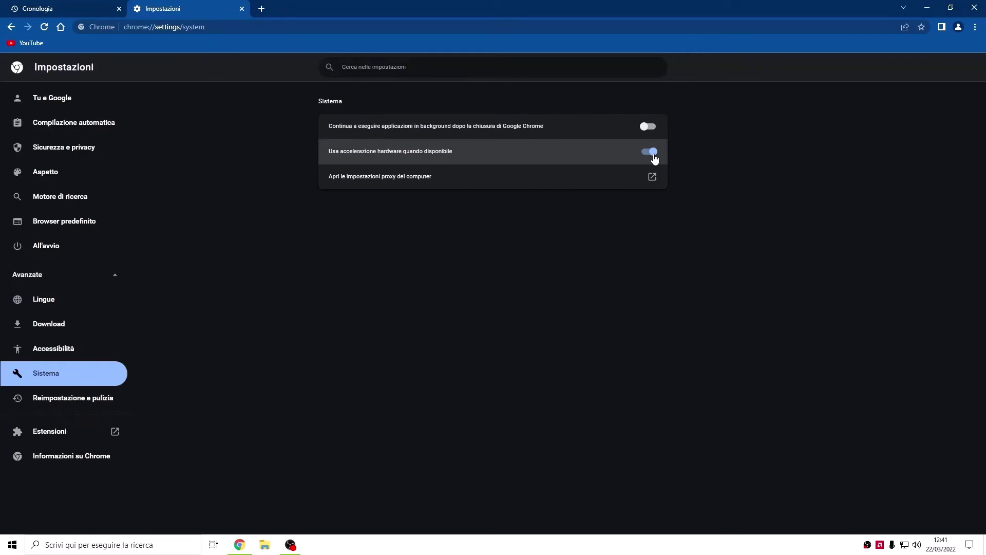
- Review the Reimpostazione e pulizia options by viewing the restore-defaults dialog without resetting and the Pulisci il computer page
{"action": "left_click", "coordinate": [81, 406]}
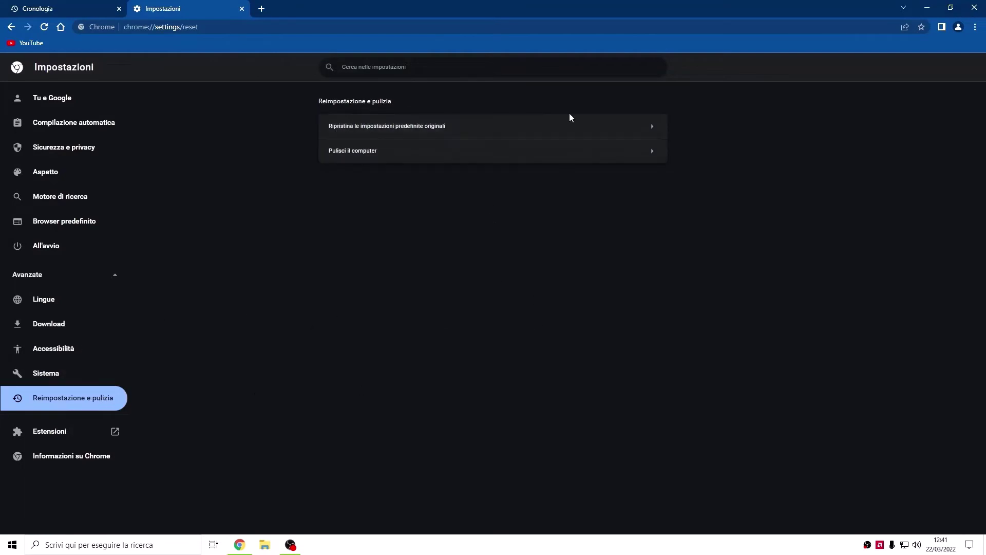
{"action": "left_click", "coordinate": [622, 125]}
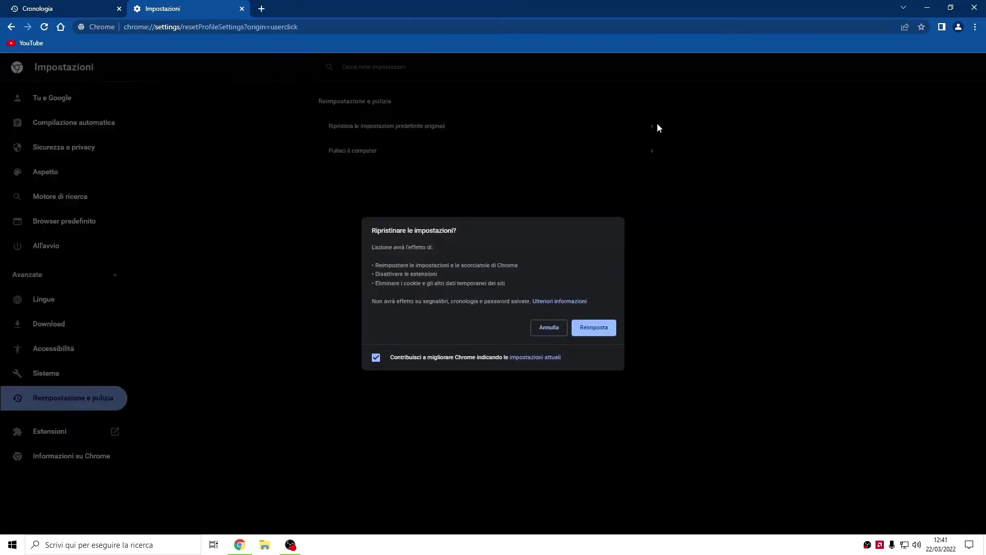
{"action": "left_click", "coordinate": [541, 330]}
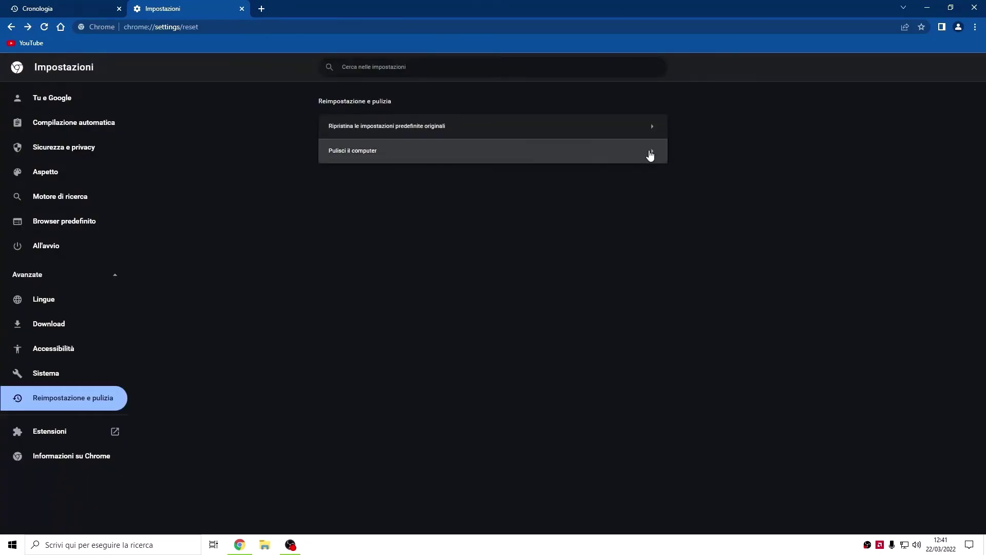
{"action": "left_click", "coordinate": [650, 152]}
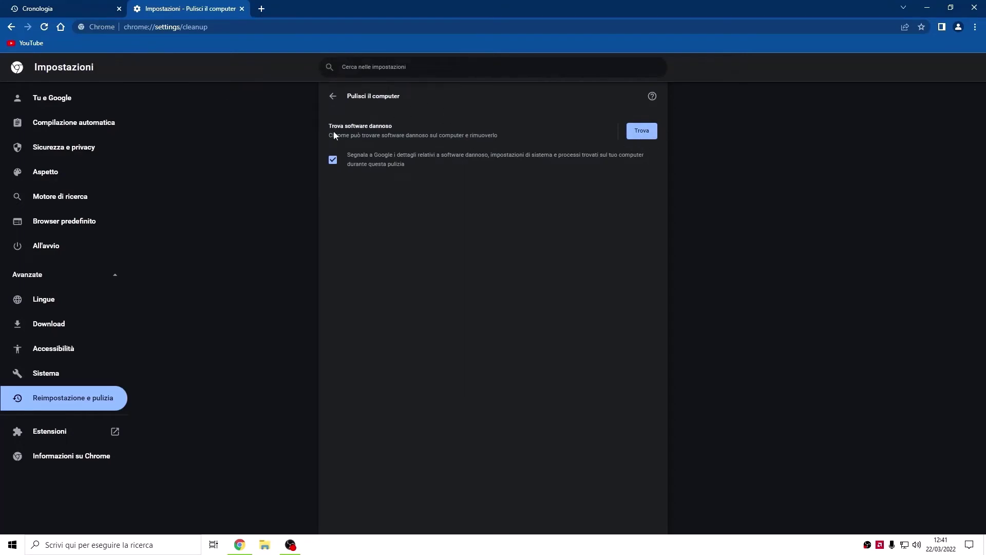
{"action": "left_click", "coordinate": [333, 101]}
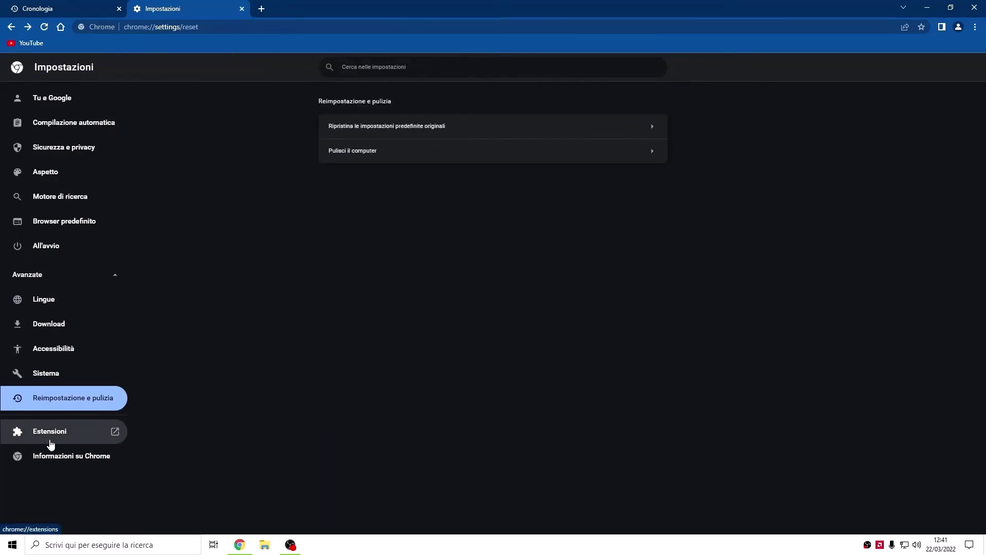
{"action": "left_click", "coordinate": [50, 439]}
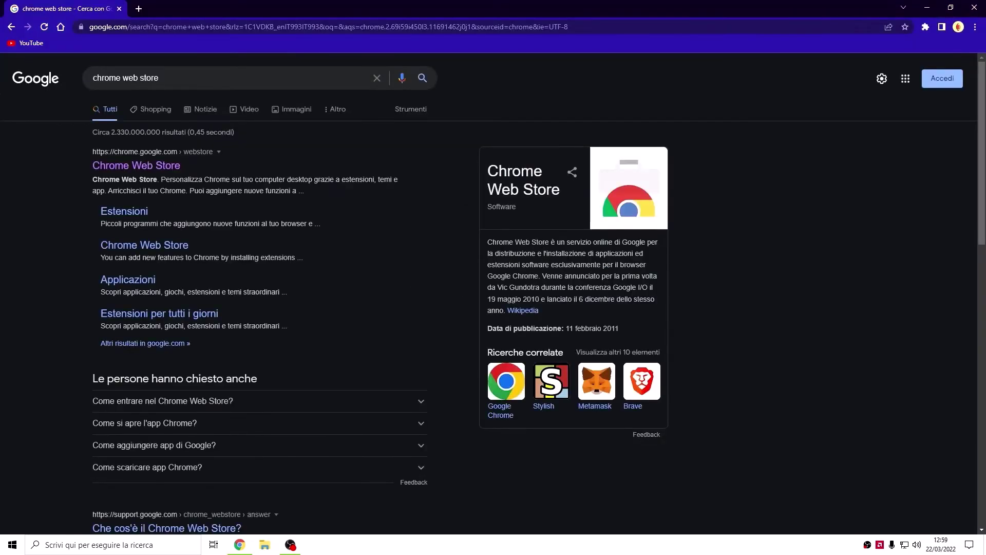
- Choose the Tema chiaro appearance in the quick settings of Google Search
{"action": "left_click", "coordinate": [882, 79]}
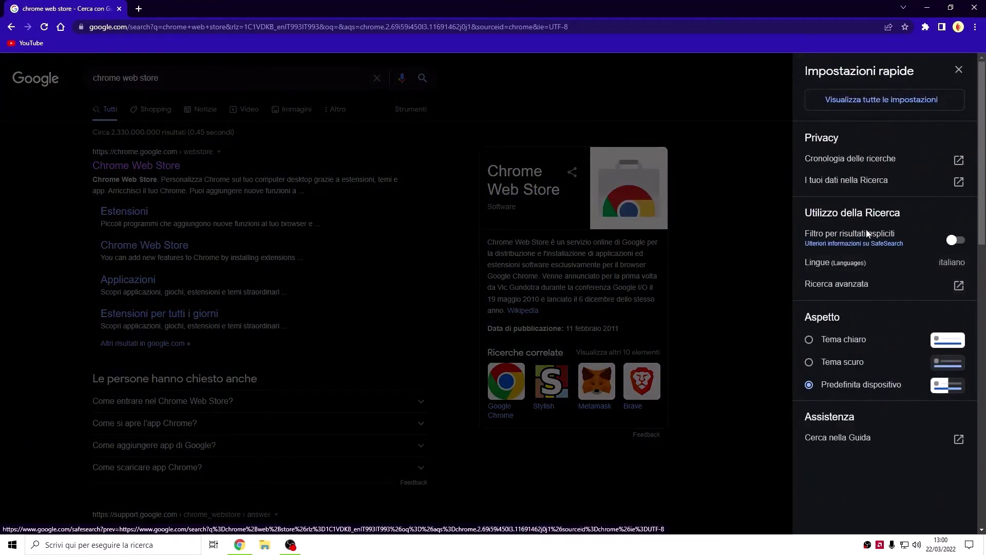
{"action": "left_click", "coordinate": [809, 340]}
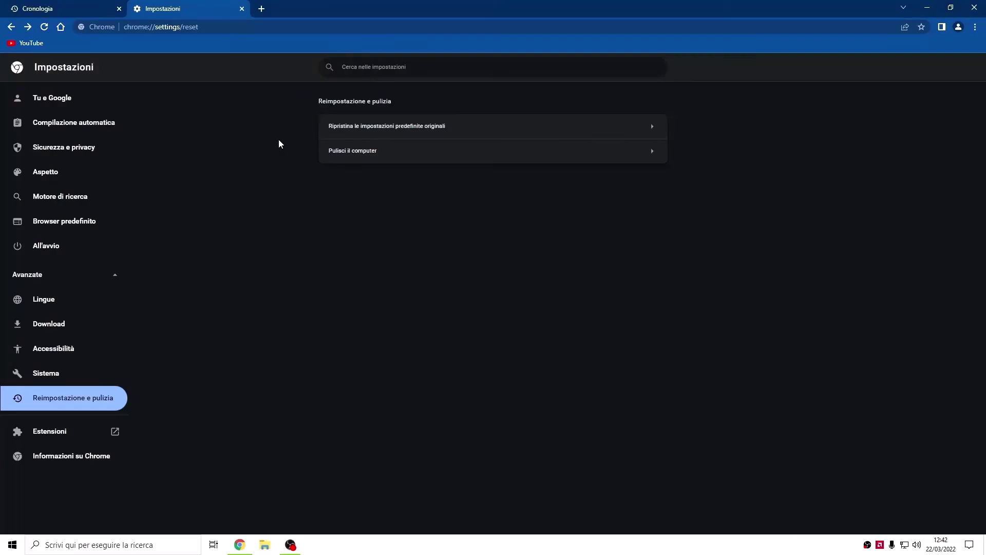
- Search for "chrome web store" in a new tab and open the store's extensions page
{"action": "left_click", "coordinate": [261, 8]}
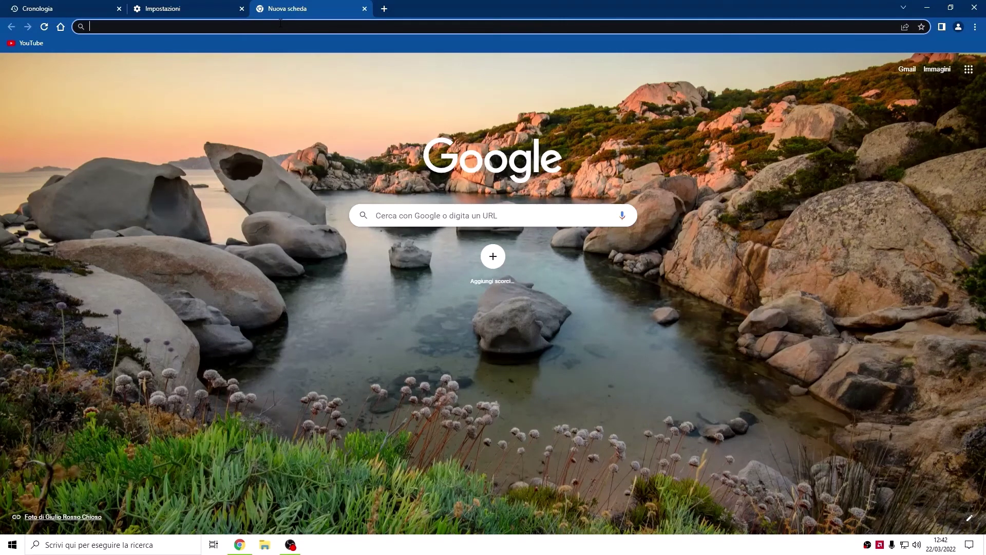
{"action": "left_click", "coordinate": [281, 23]}
{"action": "type", "text": "chrome web"}
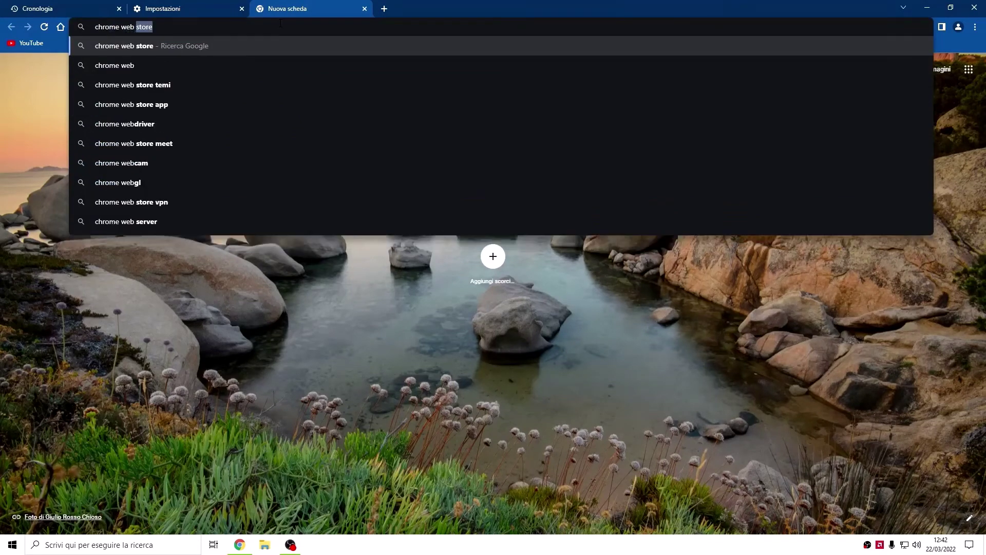
{"action": "key", "text": "Return"}
{"action": "left_click", "coordinate": [140, 163]}
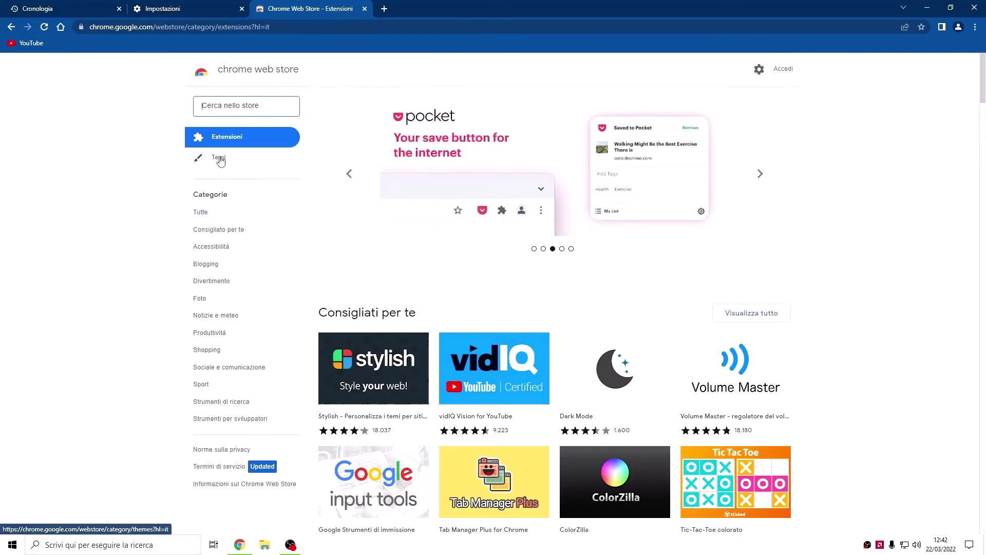
- Search the store for "unspash istant" and open the Unsplash Instant extension page
{"action": "left_click", "coordinate": [258, 114]}
{"action": "type", "text": "un"}
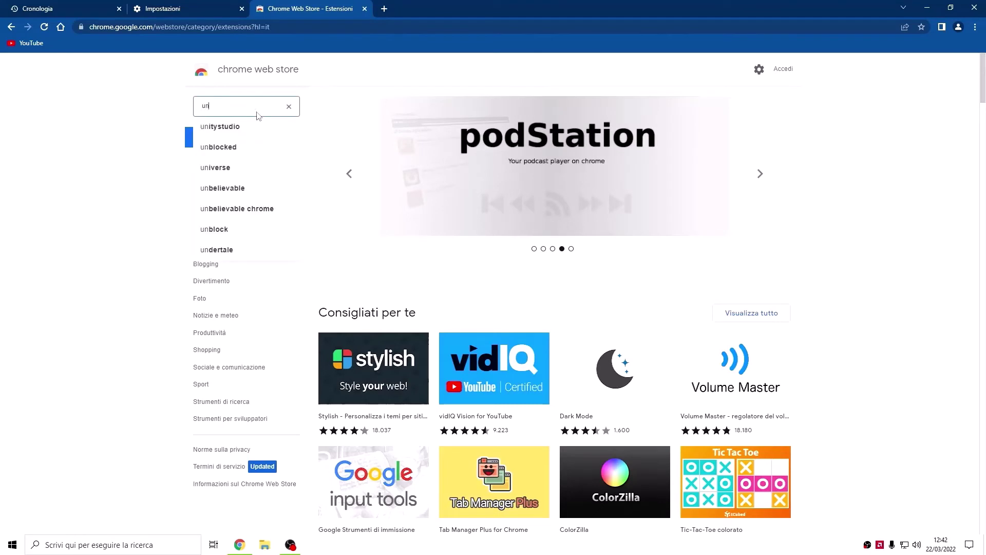
{"action": "type", "text": "spash"}
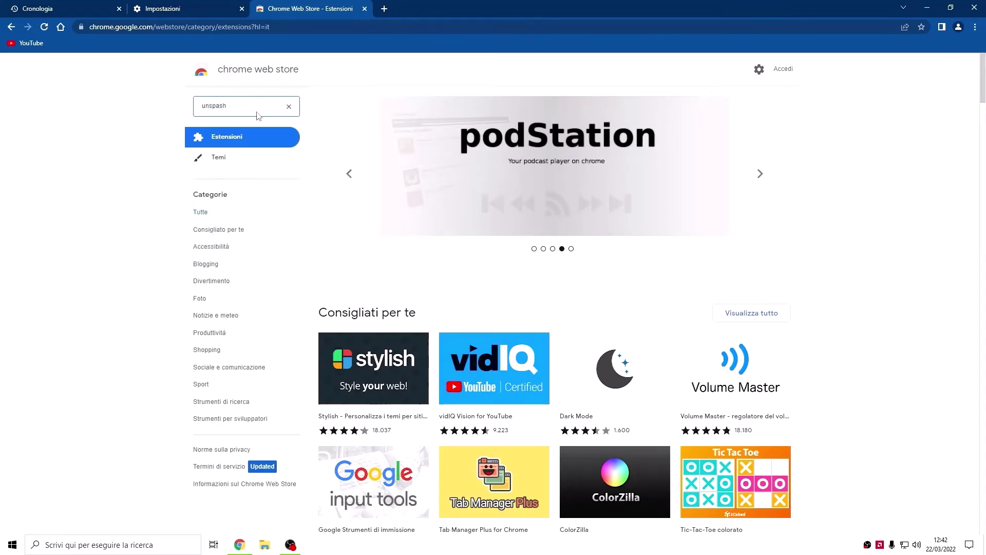
{"action": "type", "text": " istant"}
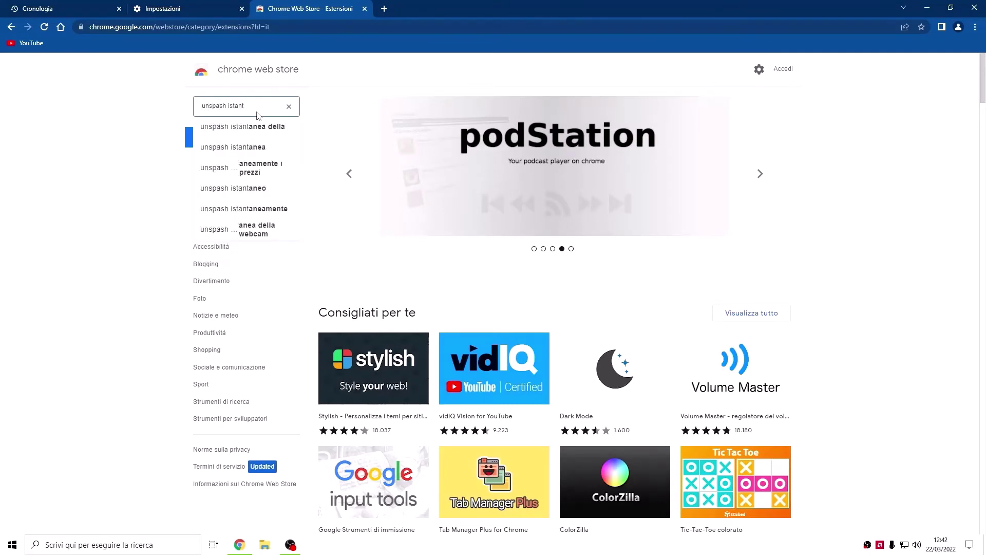
{"action": "key", "text": "Return"}
{"action": "left_click", "coordinate": [486, 170]}
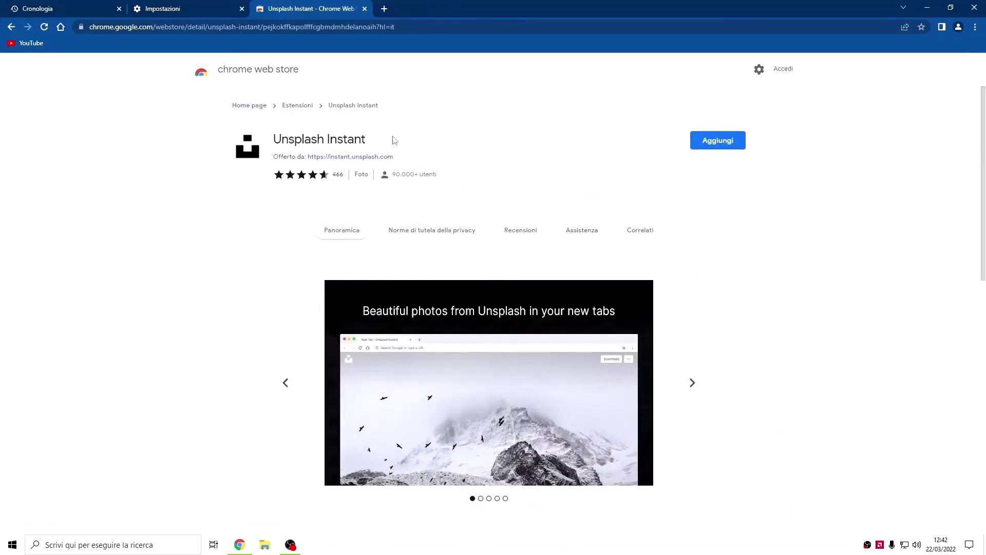
- Add the Unsplash Instant extension to Chrome and dismiss the installation notice
{"action": "left_click", "coordinate": [727, 146]}
{"action": "left_click", "coordinate": [507, 125]}
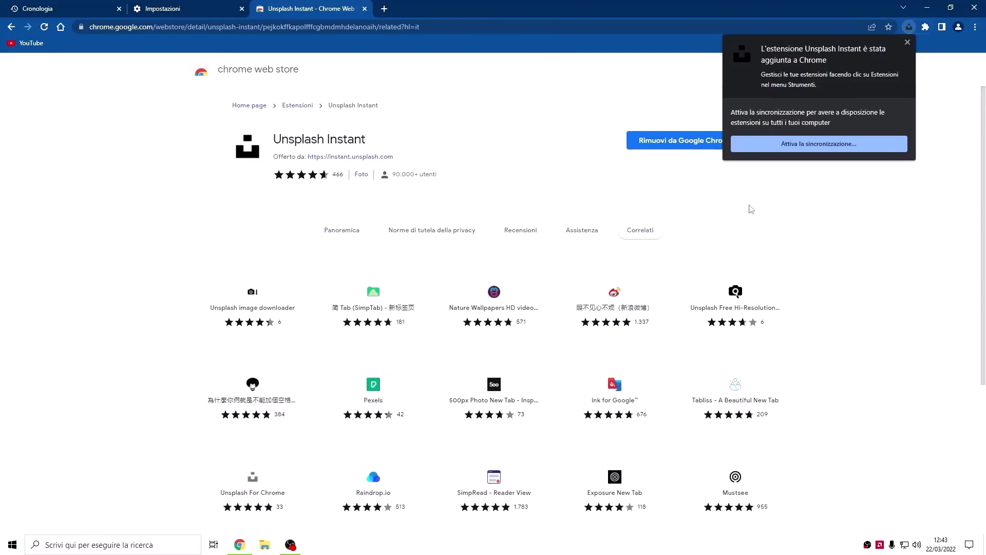
{"action": "left_click", "coordinate": [908, 42]}
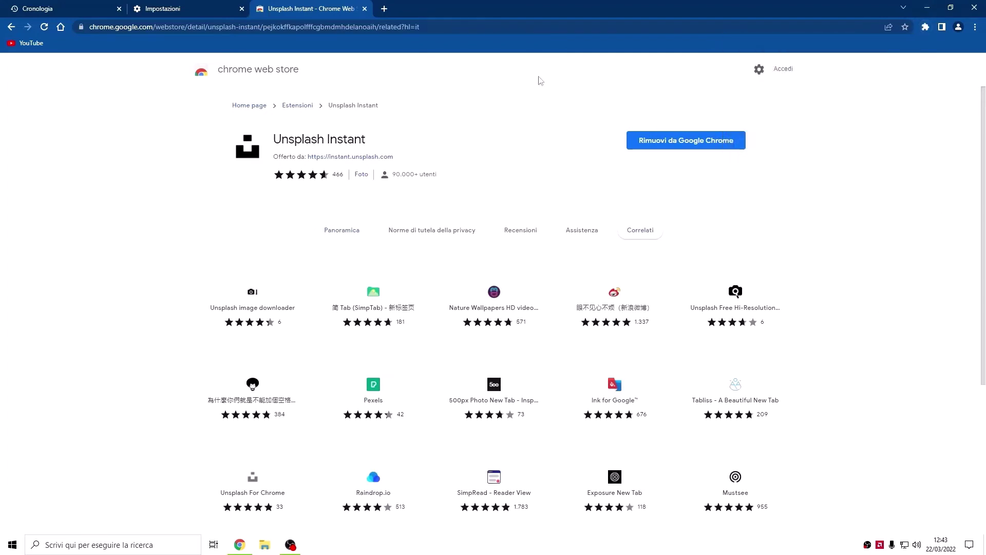
- Open several new tabs to view the background photos supplied by Unsplash Instant
{"action": "key", "text": "ctrl+t"}
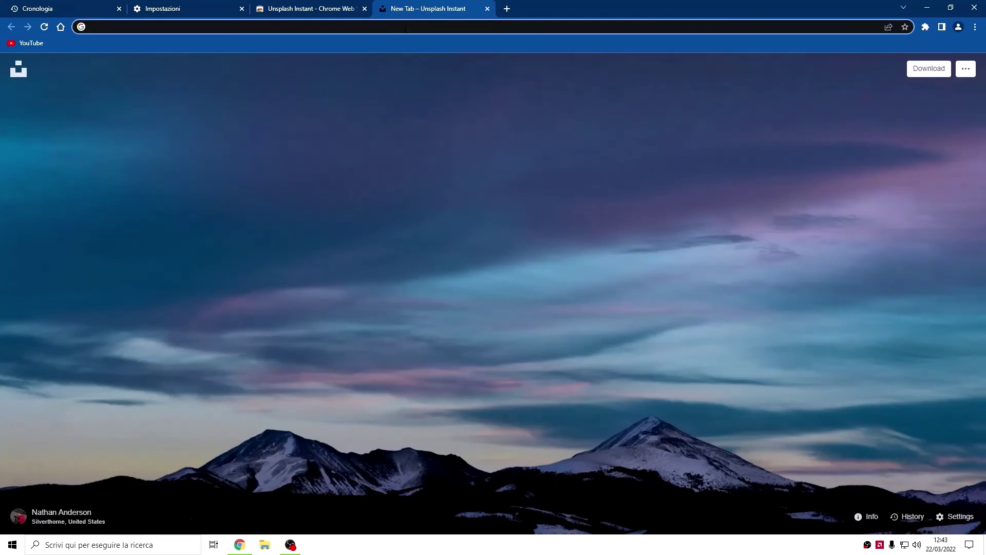
{"action": "left_click", "coordinate": [518, 8]}
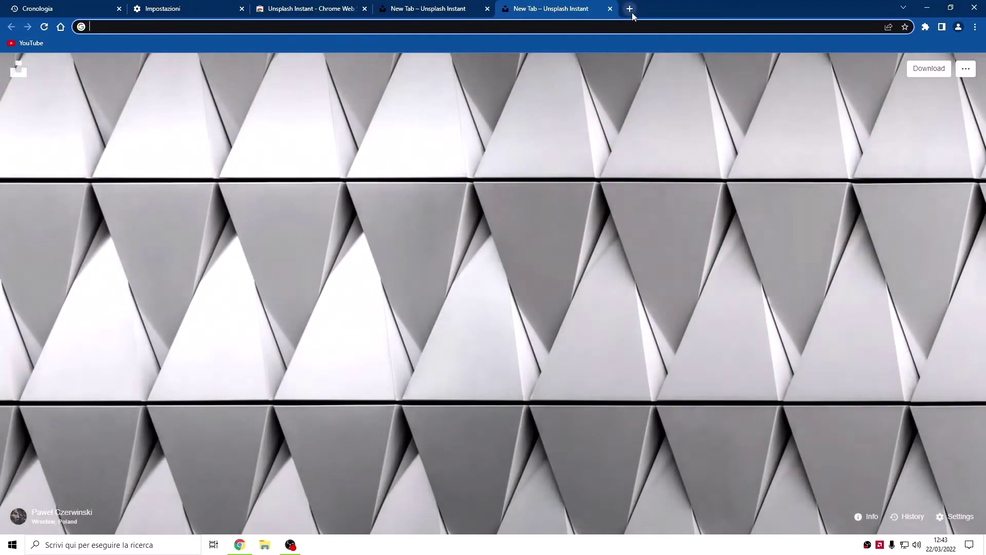
{"action": "left_click", "coordinate": [632, 11]}
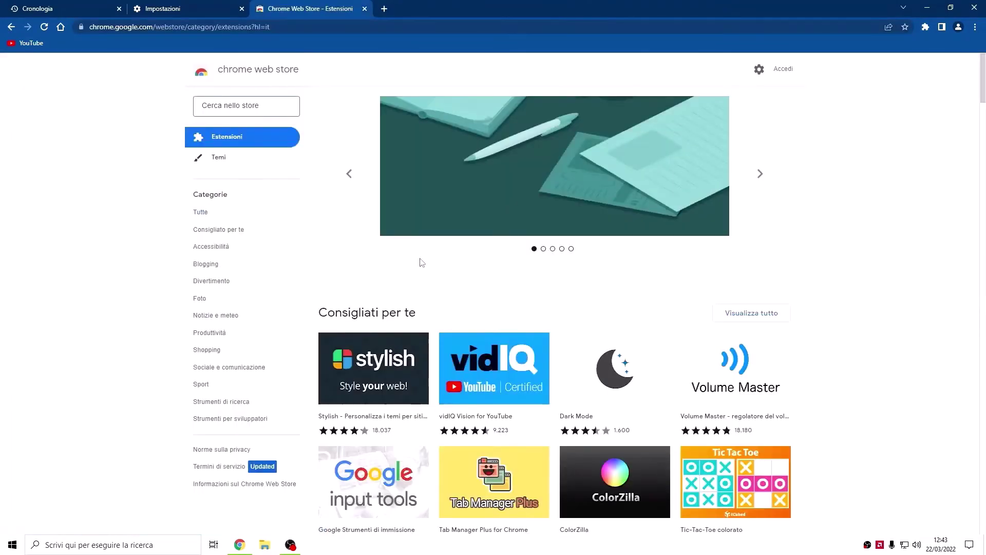
- Install the Ride the Wave theme from the store's Temi section and check its look on the Impostazioni page
{"action": "left_click", "coordinate": [237, 168]}
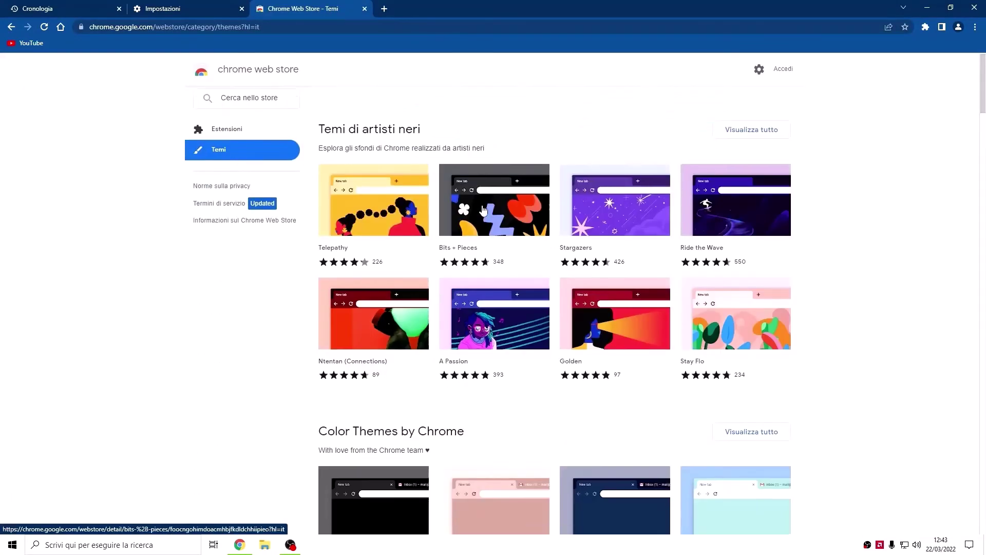
{"action": "scroll", "coordinate": [539, 264], "scroll_direction": "down", "scroll_amount": 2}
{"action": "scroll", "coordinate": [660, 254], "scroll_direction": "up", "scroll_amount": 2}
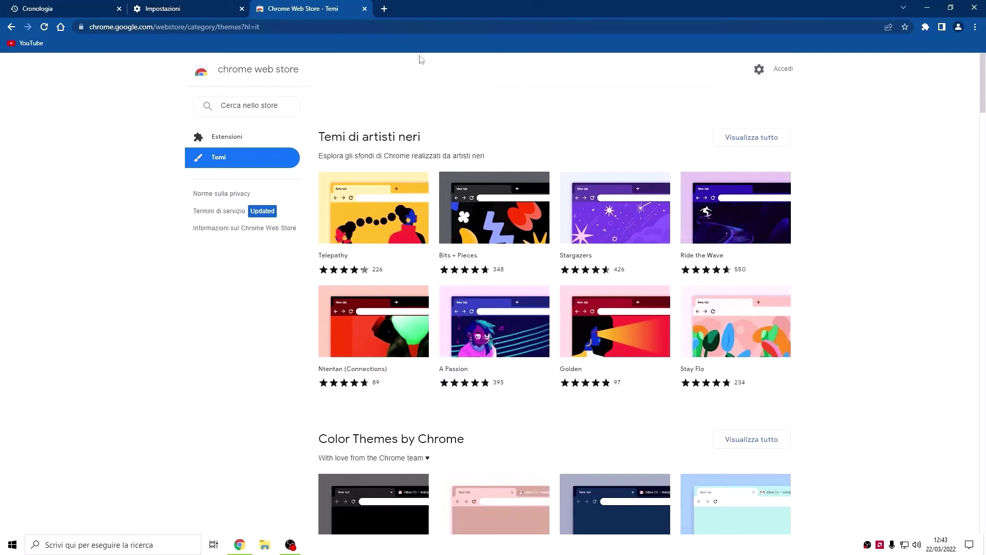
{"action": "left_click", "coordinate": [714, 228]}
{"action": "left_click", "coordinate": [726, 146]}
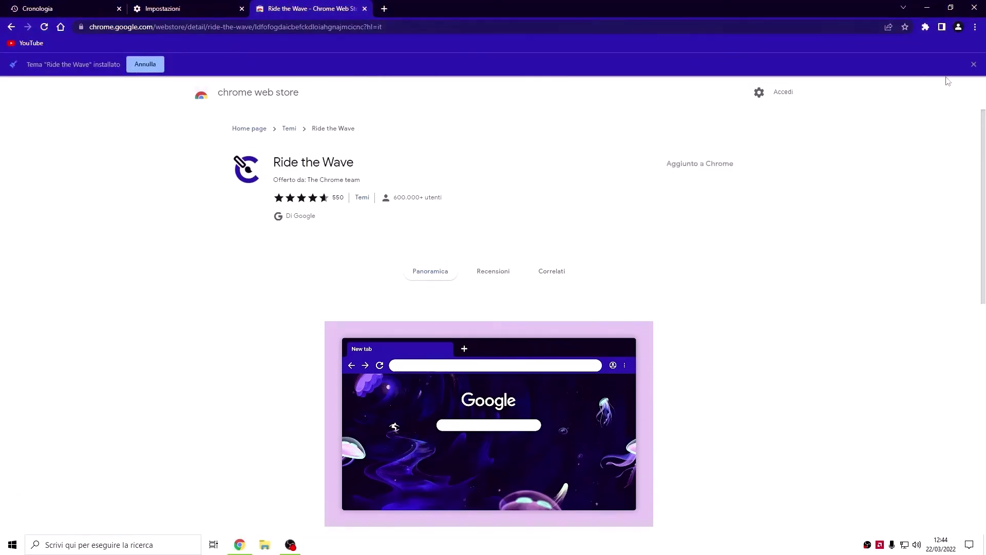
{"action": "left_click", "coordinate": [974, 64]}
{"action": "left_click", "coordinate": [190, 6]}
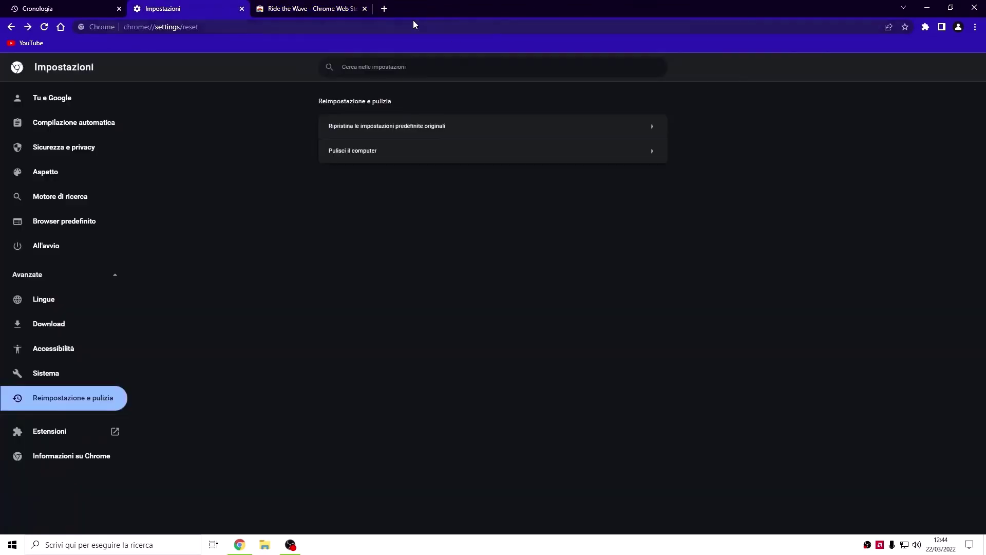
{"action": "key", "text": "ctrl+Tab"}
- Return to the store's Temi section and browse through its theme collections
{"action": "left_click", "coordinate": [11, 27]}
{"action": "scroll", "coordinate": [470, 337], "scroll_direction": "down", "scroll_amount": 5}
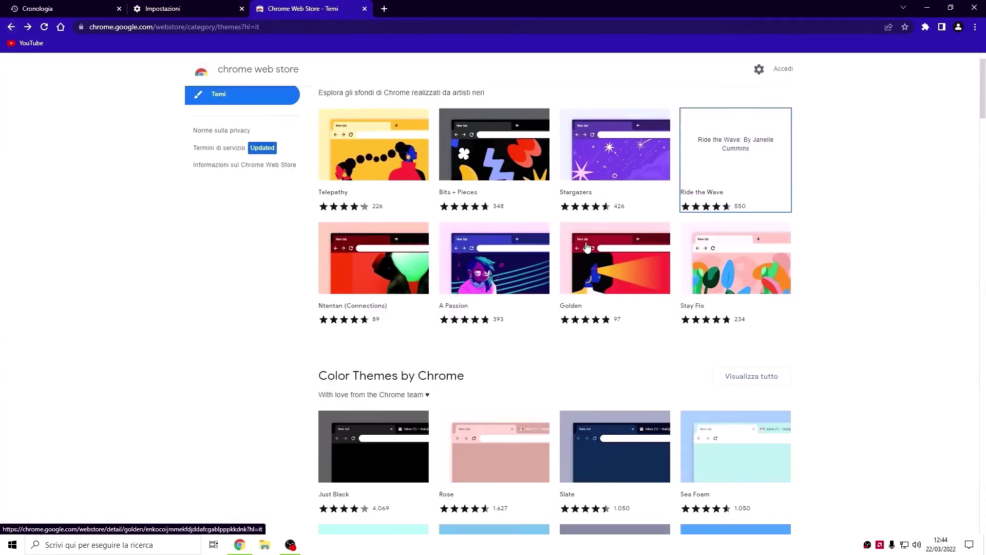
{"action": "scroll", "coordinate": [644, 242], "scroll_direction": "down", "scroll_amount": 8}
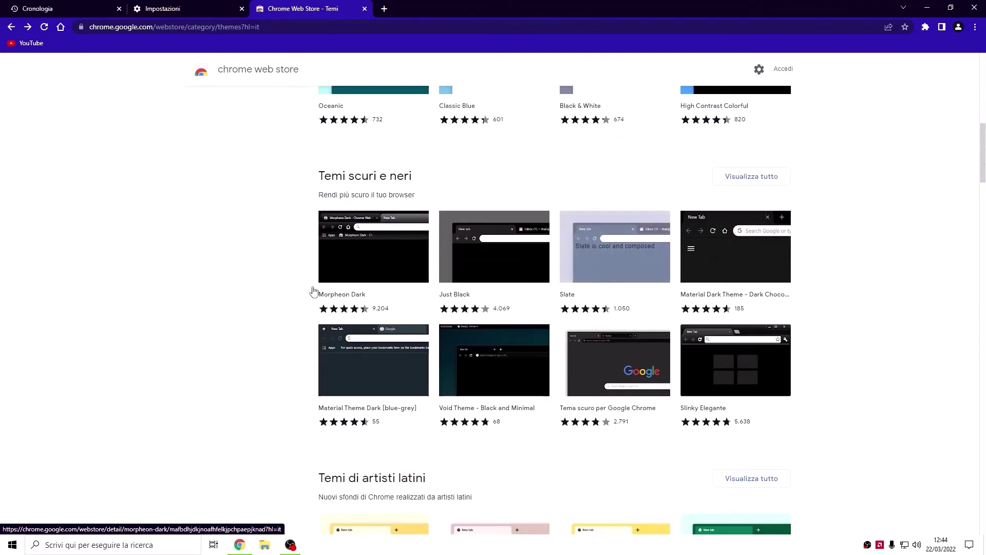
{"action": "scroll", "coordinate": [536, 216], "scroll_direction": "down", "scroll_amount": 1}
{"action": "scroll", "coordinate": [536, 216], "scroll_direction": "down", "scroll_amount": 20}
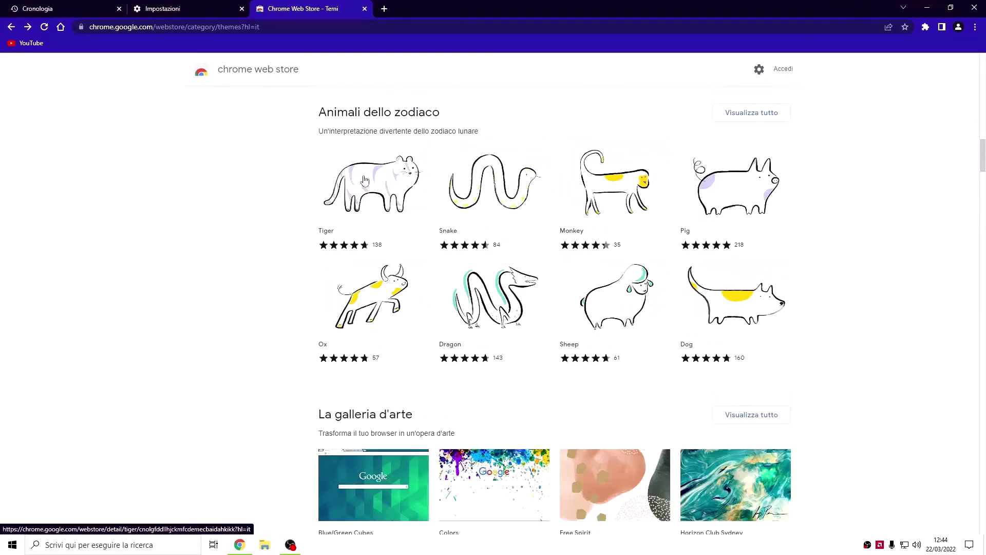
{"action": "scroll", "coordinate": [685, 288], "scroll_direction": "down", "scroll_amount": 10}
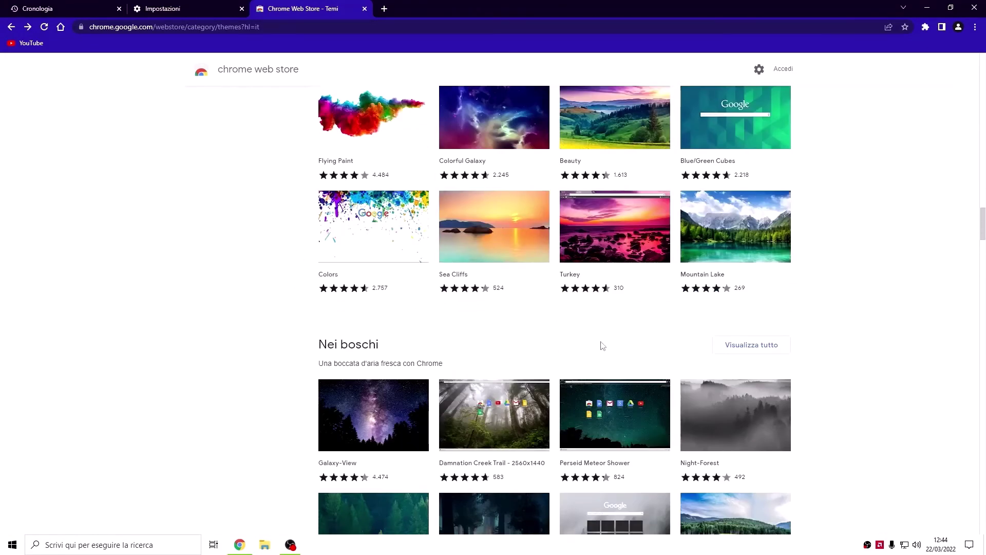
{"action": "scroll", "coordinate": [602, 344], "scroll_direction": "up", "scroll_amount": 6}
{"action": "scroll", "coordinate": [480, 242], "scroll_direction": "down", "scroll_amount": 18}
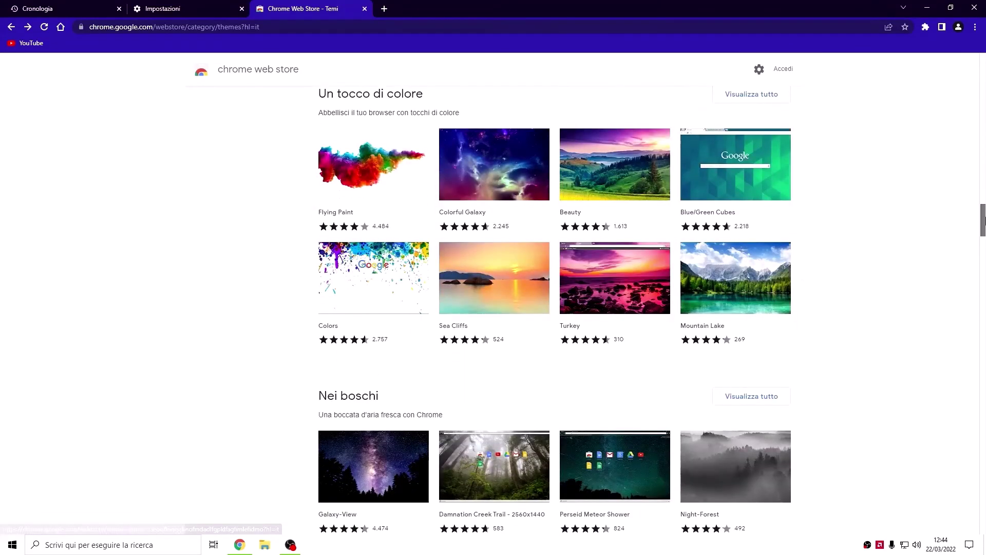
{"action": "scroll", "coordinate": [511, 257], "scroll_direction": "down", "scroll_amount": 10}
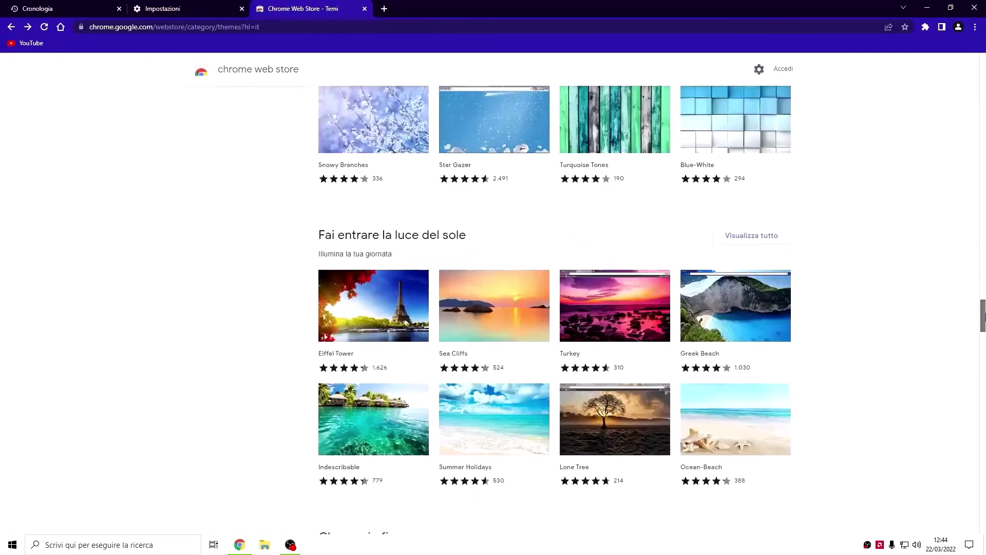
{"action": "scroll", "coordinate": [512, 257], "scroll_direction": "up", "scroll_amount": 5}
- Go back to the store's Estensioni section and browse the extensions in the Consigliato per te category
{"action": "left_click", "coordinate": [511, 189]}
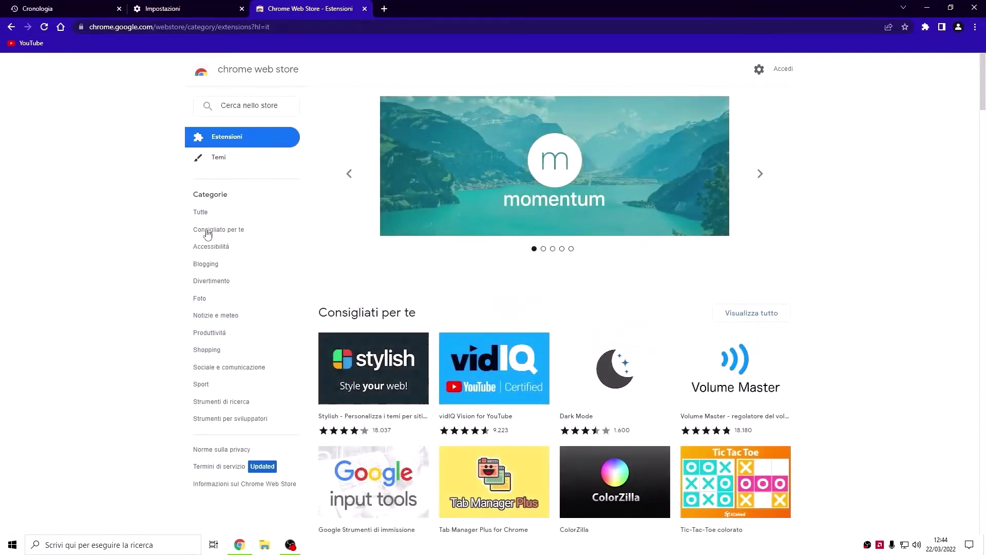
{"action": "left_click", "coordinate": [206, 229]}
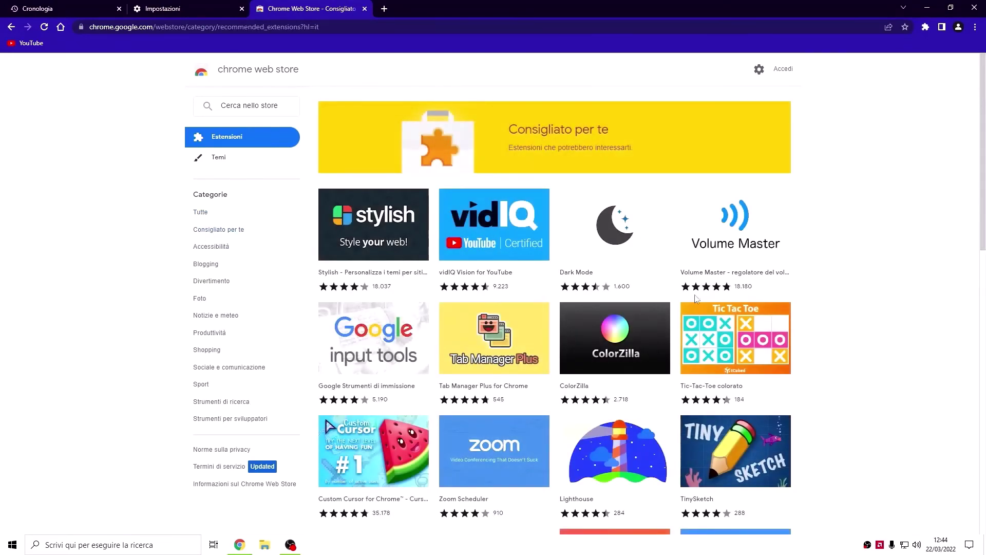
{"action": "scroll", "coordinate": [663, 249], "scroll_direction": "down", "scroll_amount": 6}
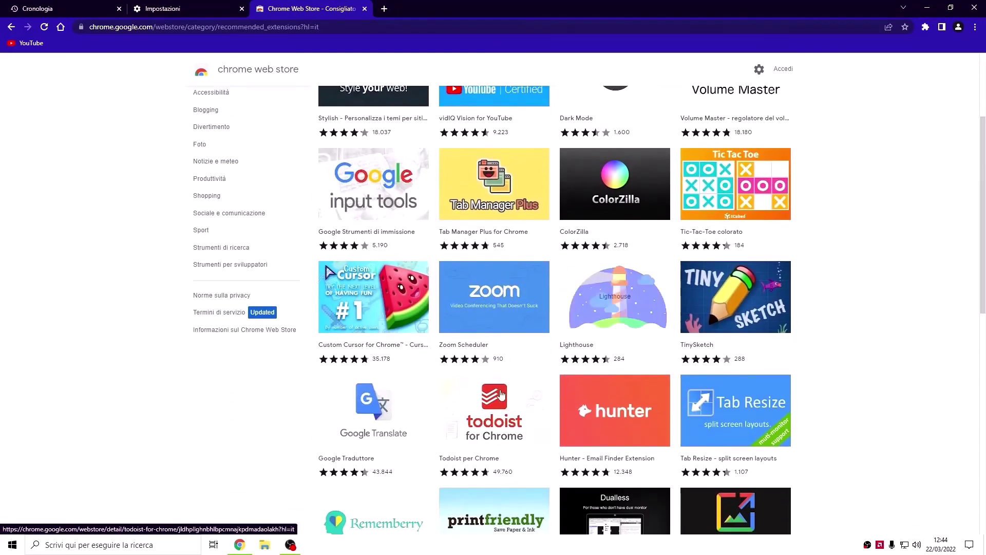
{"action": "scroll", "coordinate": [489, 415], "scroll_direction": "up", "scroll_amount": 6}
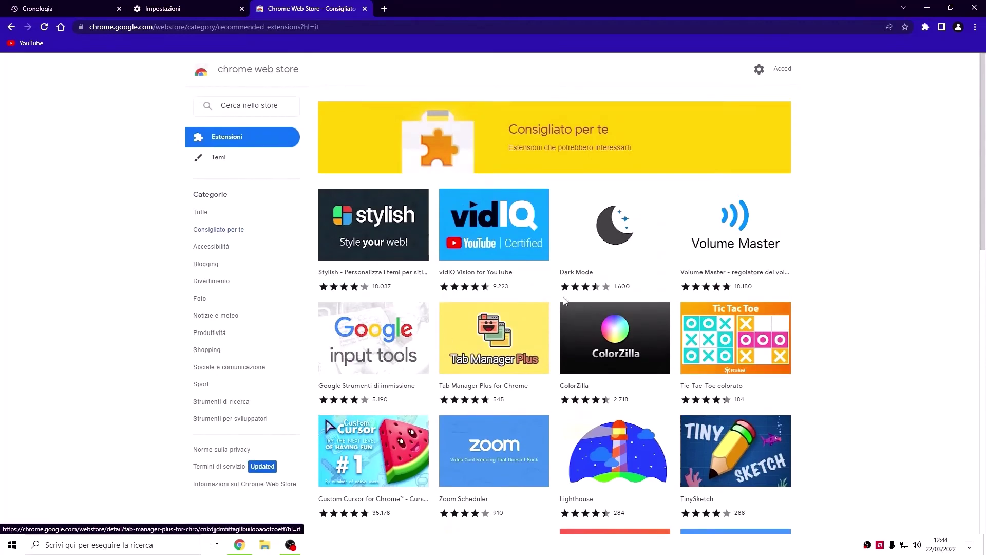